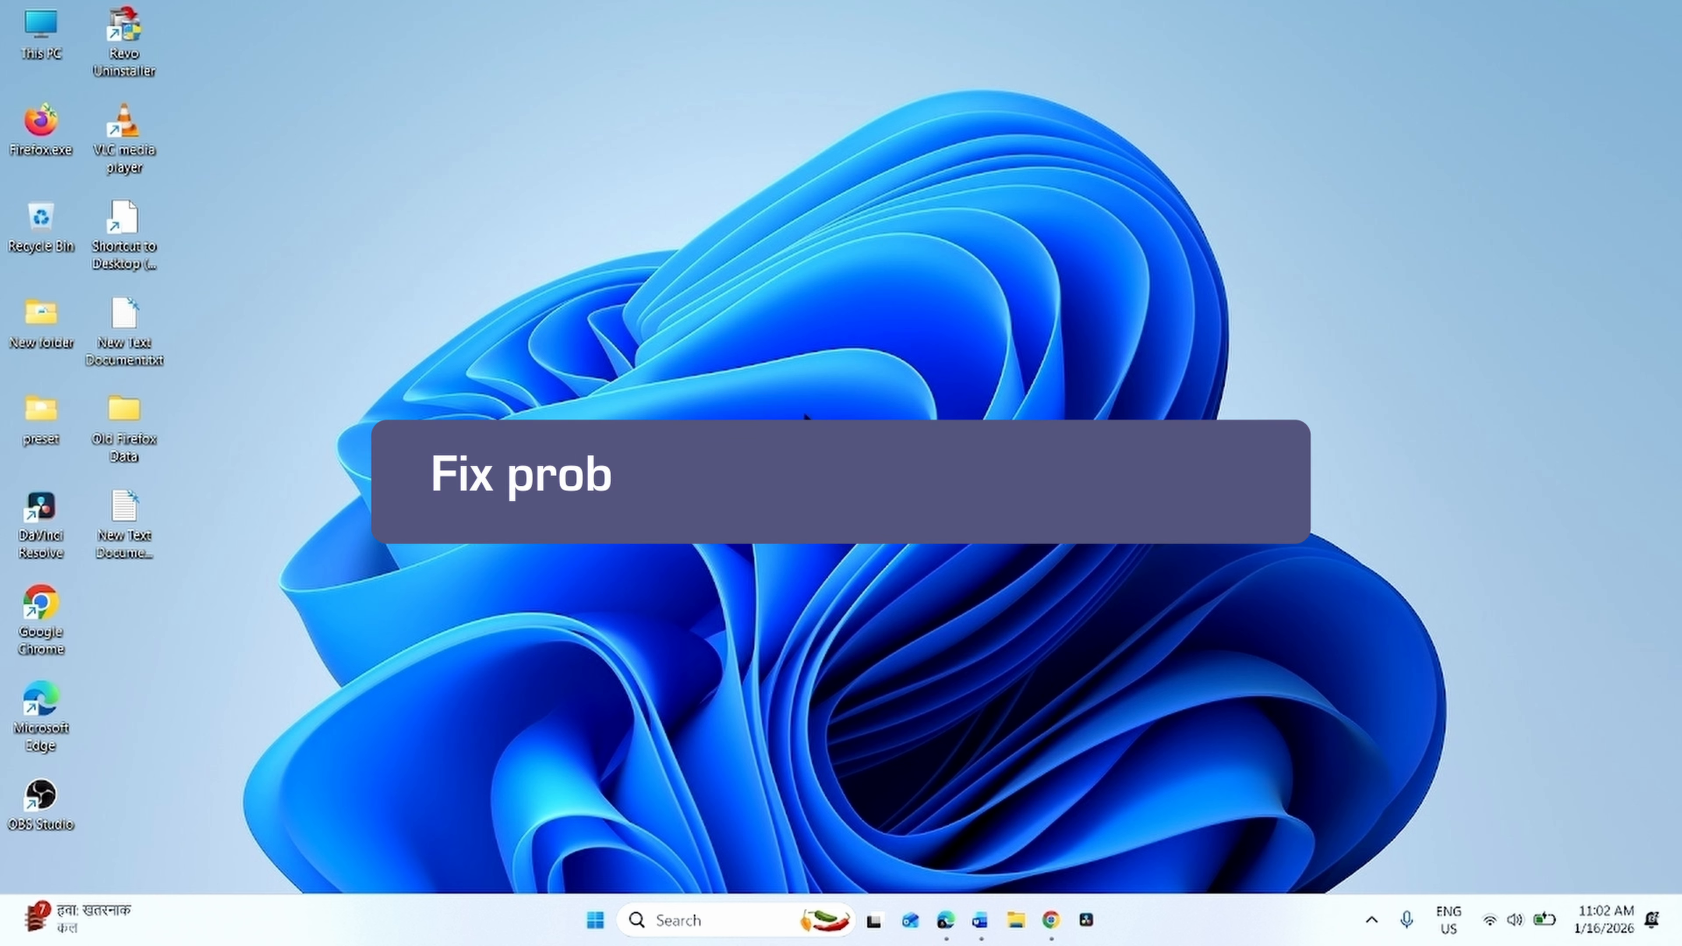
Open the Recovery settings, view the reinstall offer under Fix problems using Windows Update, and dismiss it without reinstalling
{"action": "left_click", "coordinate": [595, 921]}
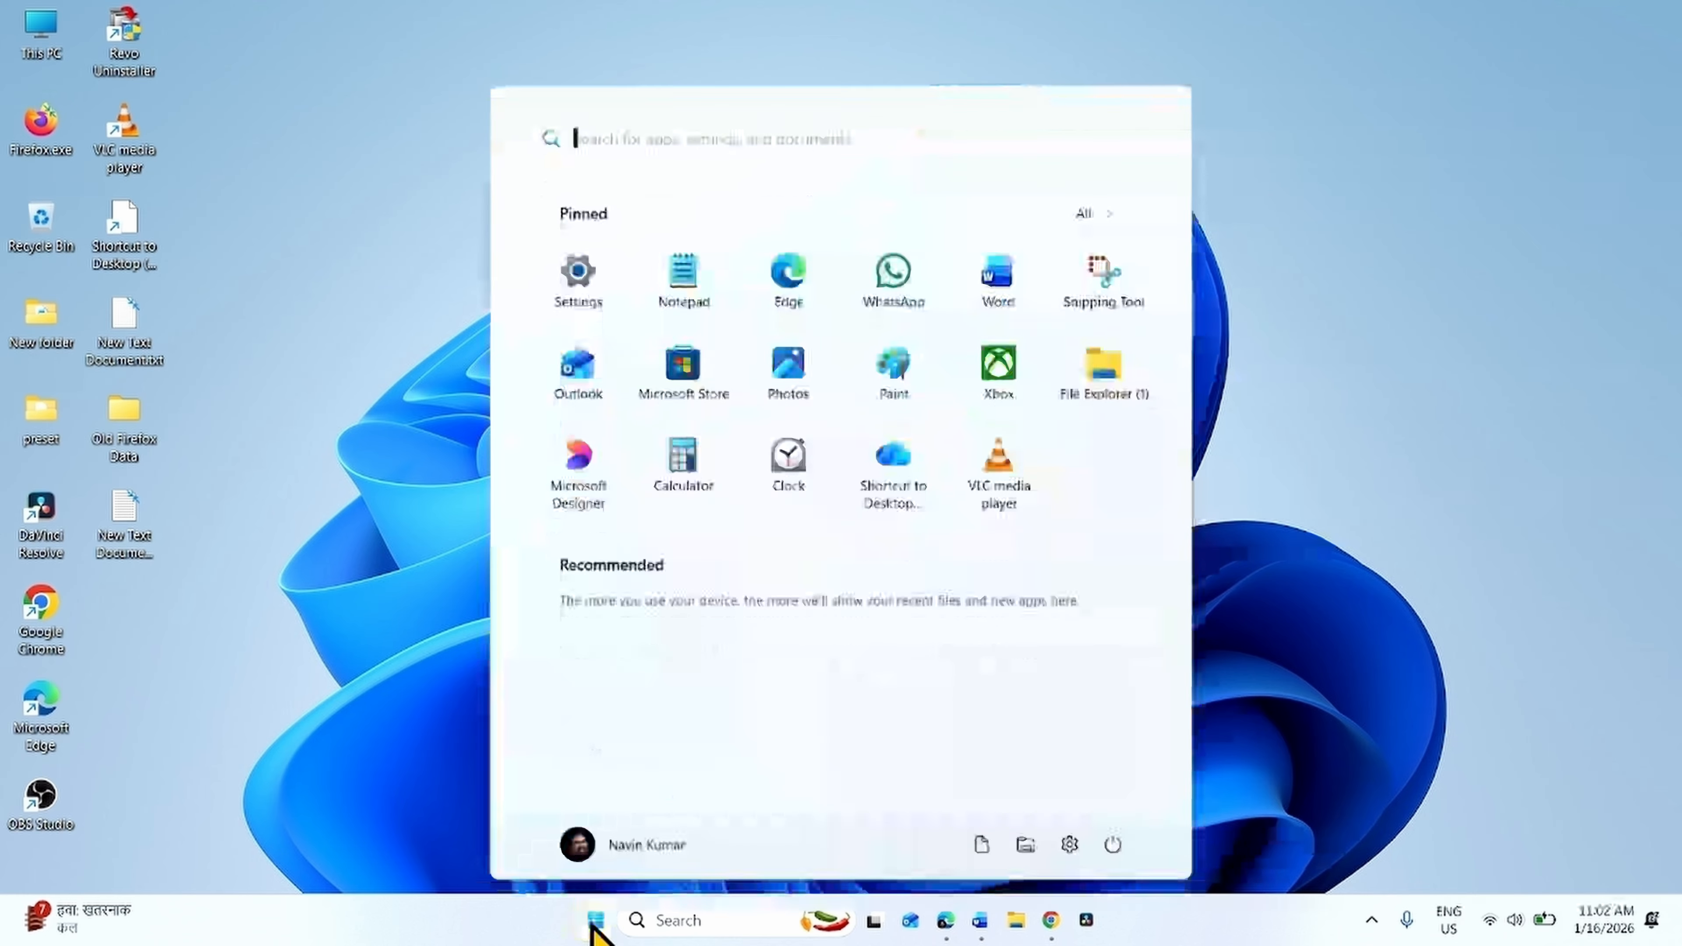
{"action": "left_click", "coordinate": [583, 267]}
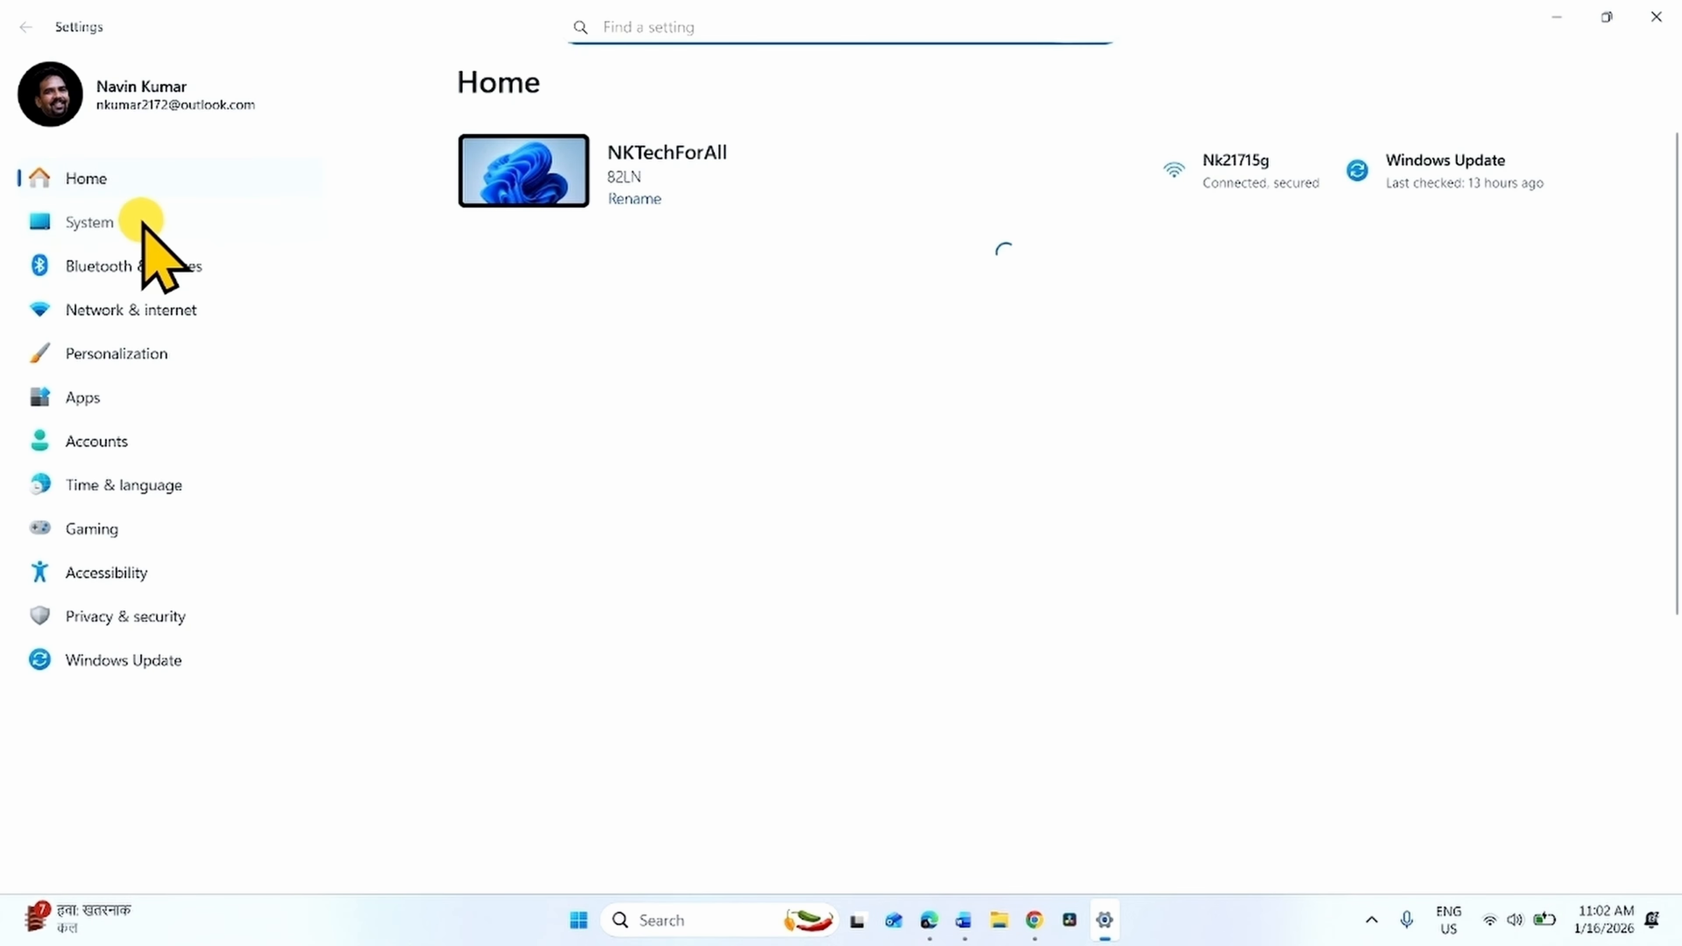
{"action": "left_click", "coordinate": [141, 222]}
{"action": "scroll", "coordinate": [781, 527], "scroll_direction": "down", "scroll_amount": 10}
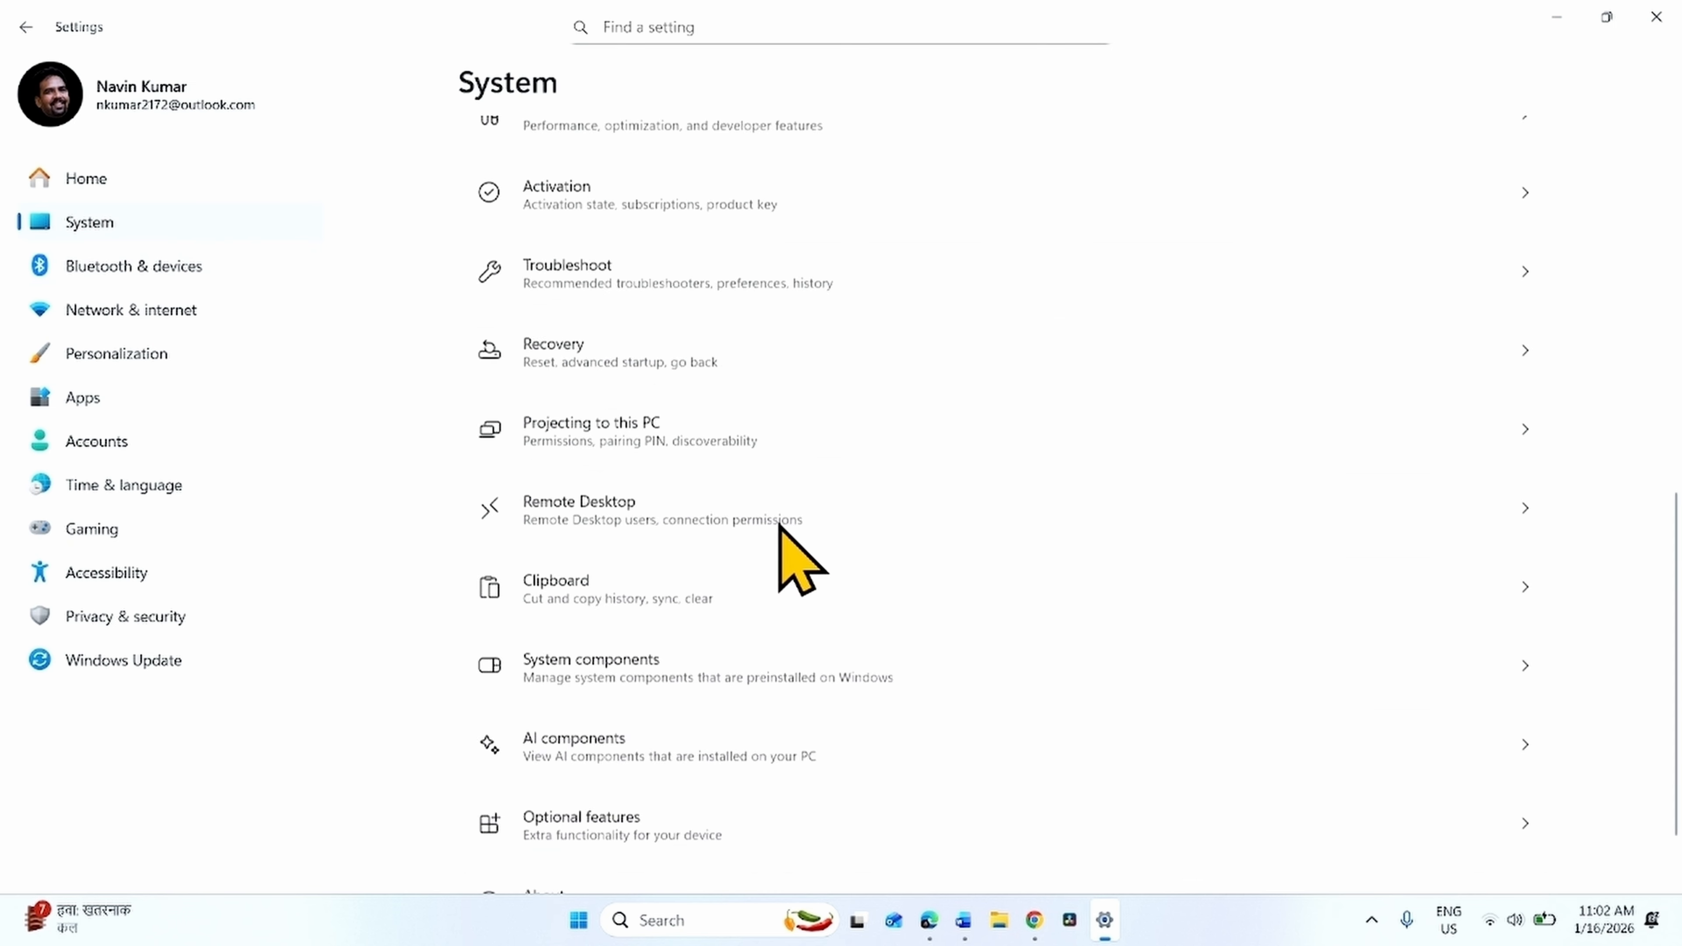
{"action": "scroll", "coordinate": [782, 527], "scroll_direction": "down", "scroll_amount": 2}
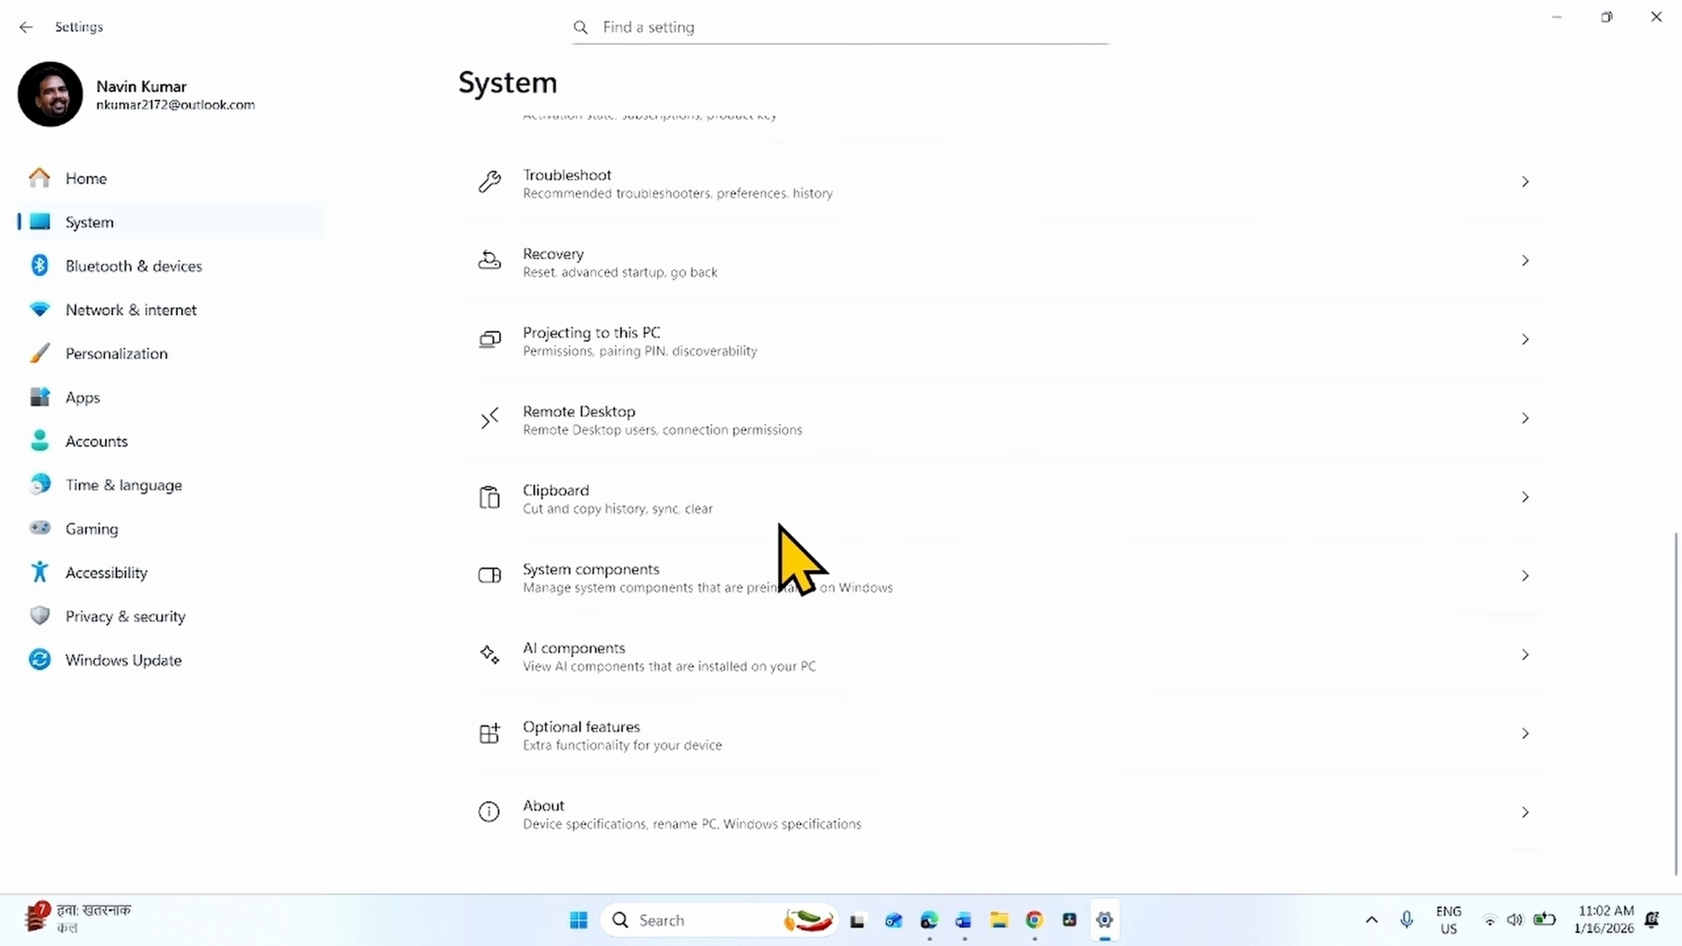
{"action": "left_click", "coordinate": [595, 275]}
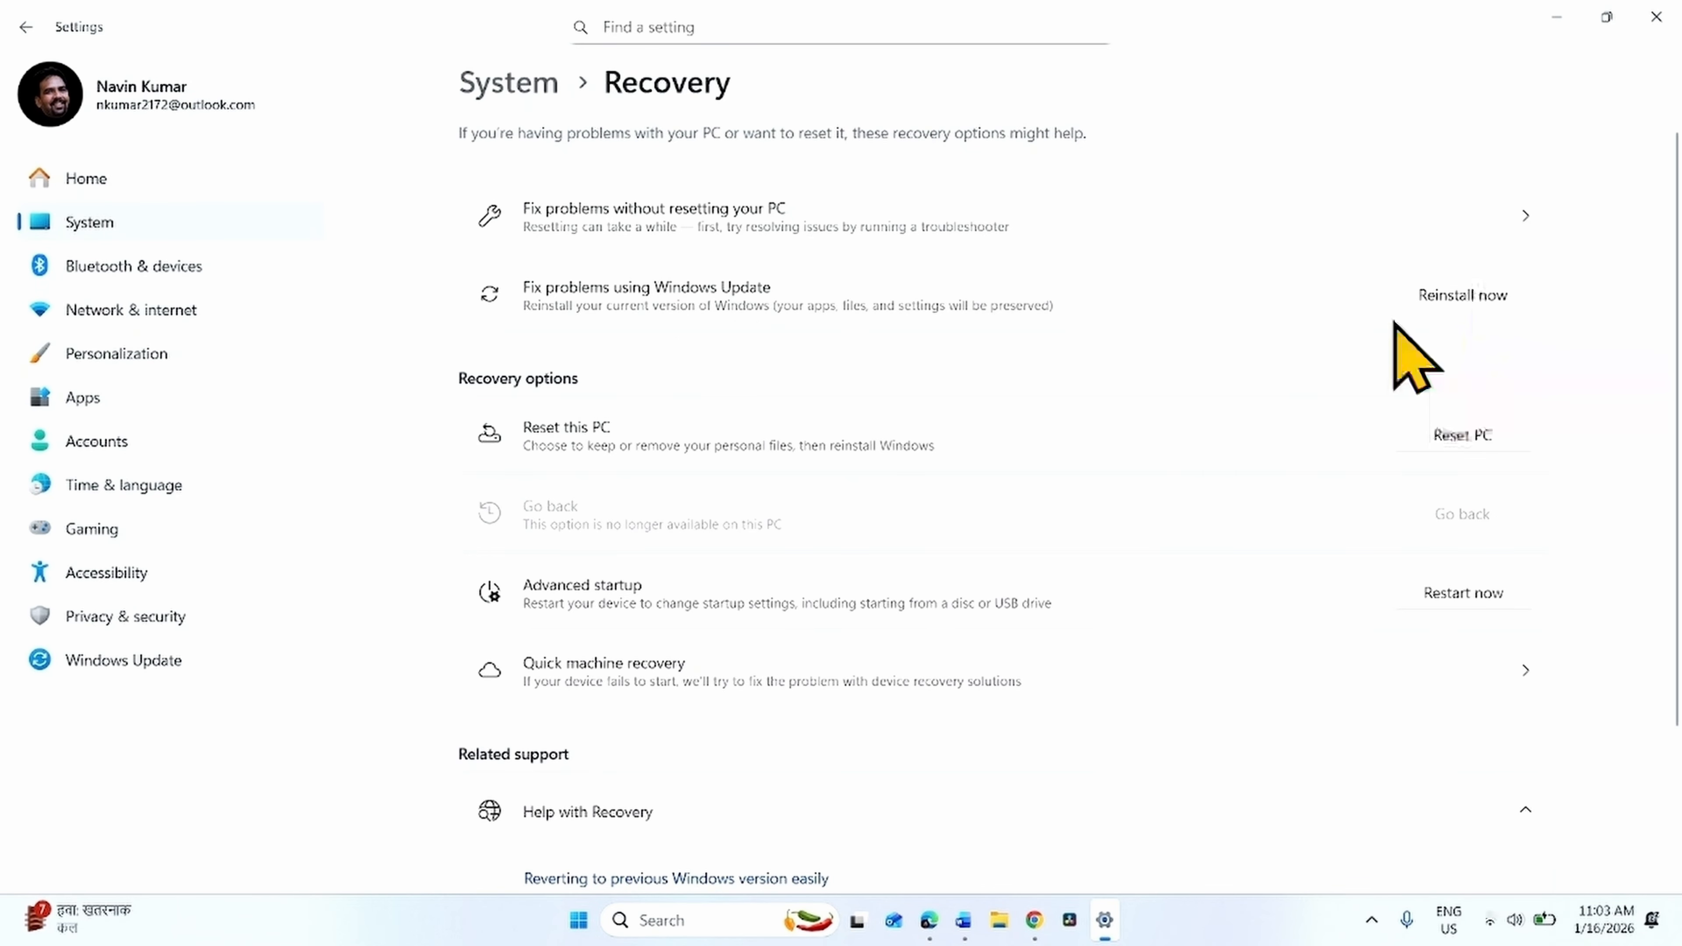
{"action": "left_click", "coordinate": [1466, 297]}
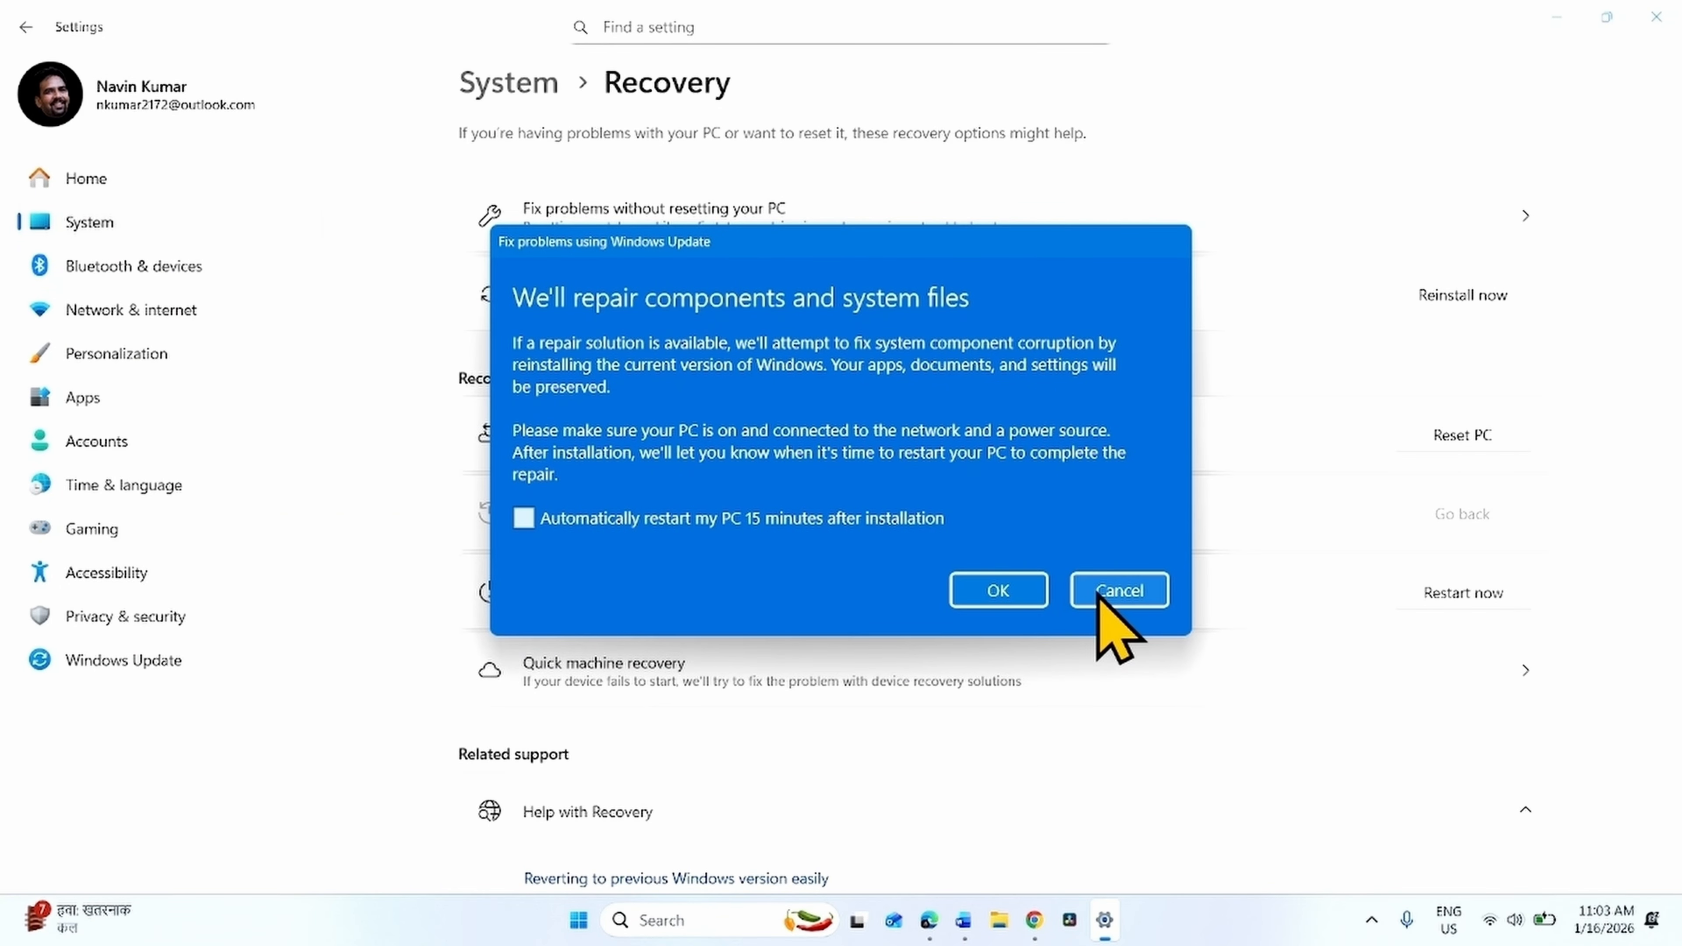
{"action": "left_click", "coordinate": [1120, 591]}
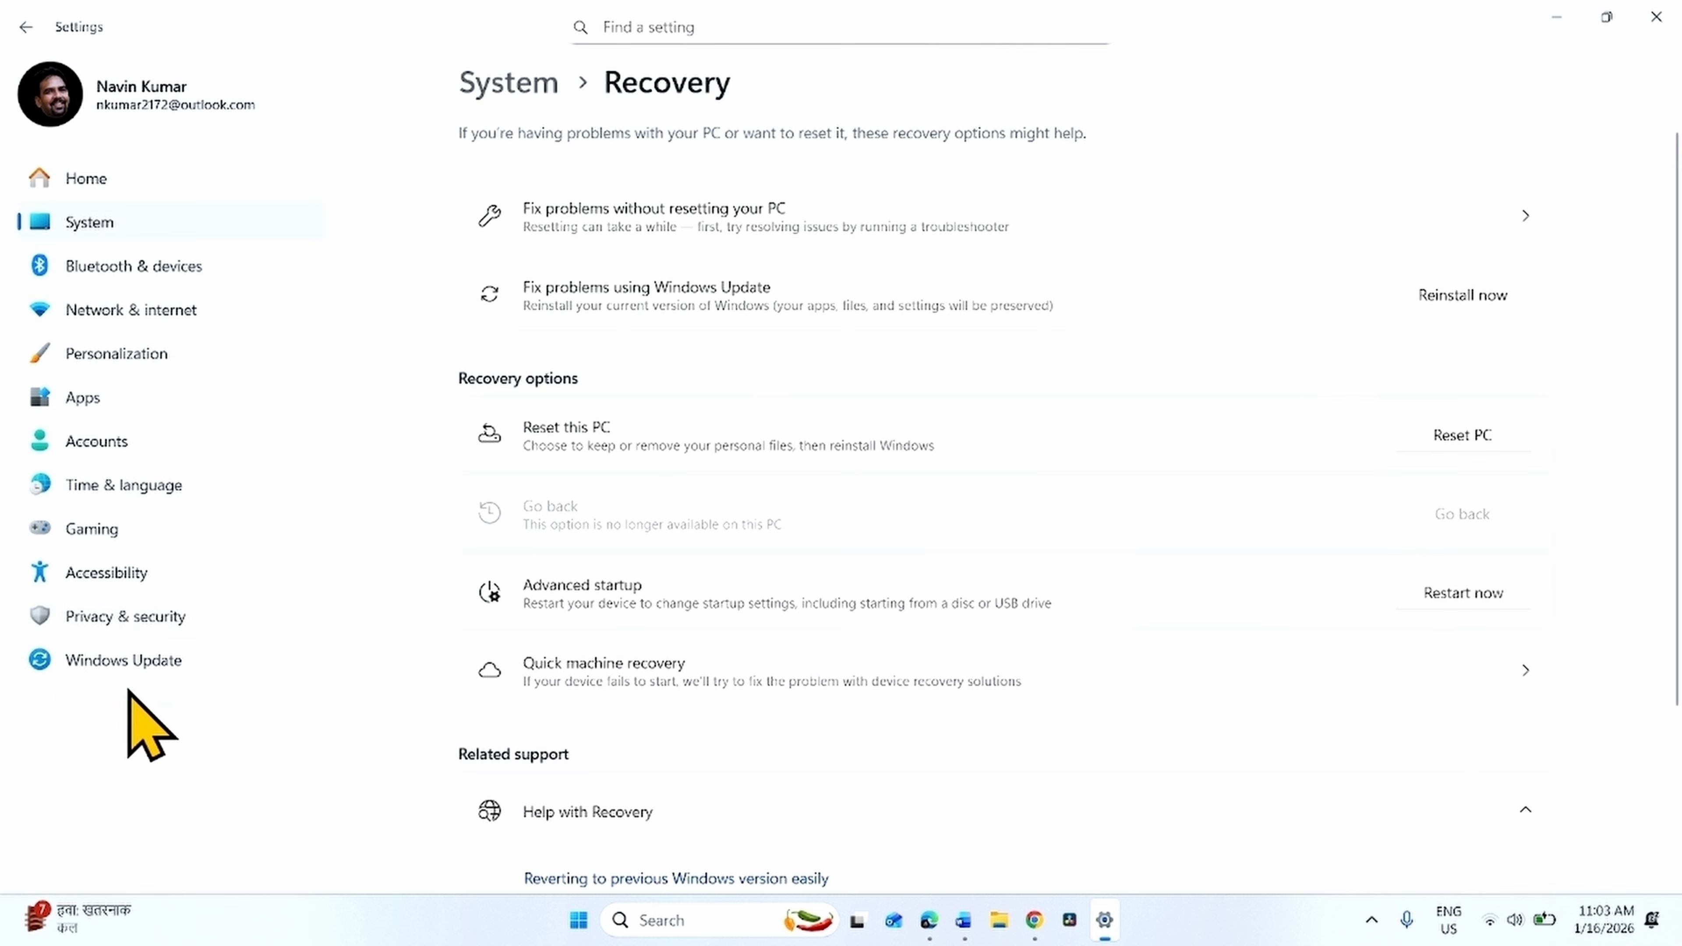
View the update status on the Windows Update settings page, and close Settings
{"action": "left_click", "coordinate": [121, 662]}
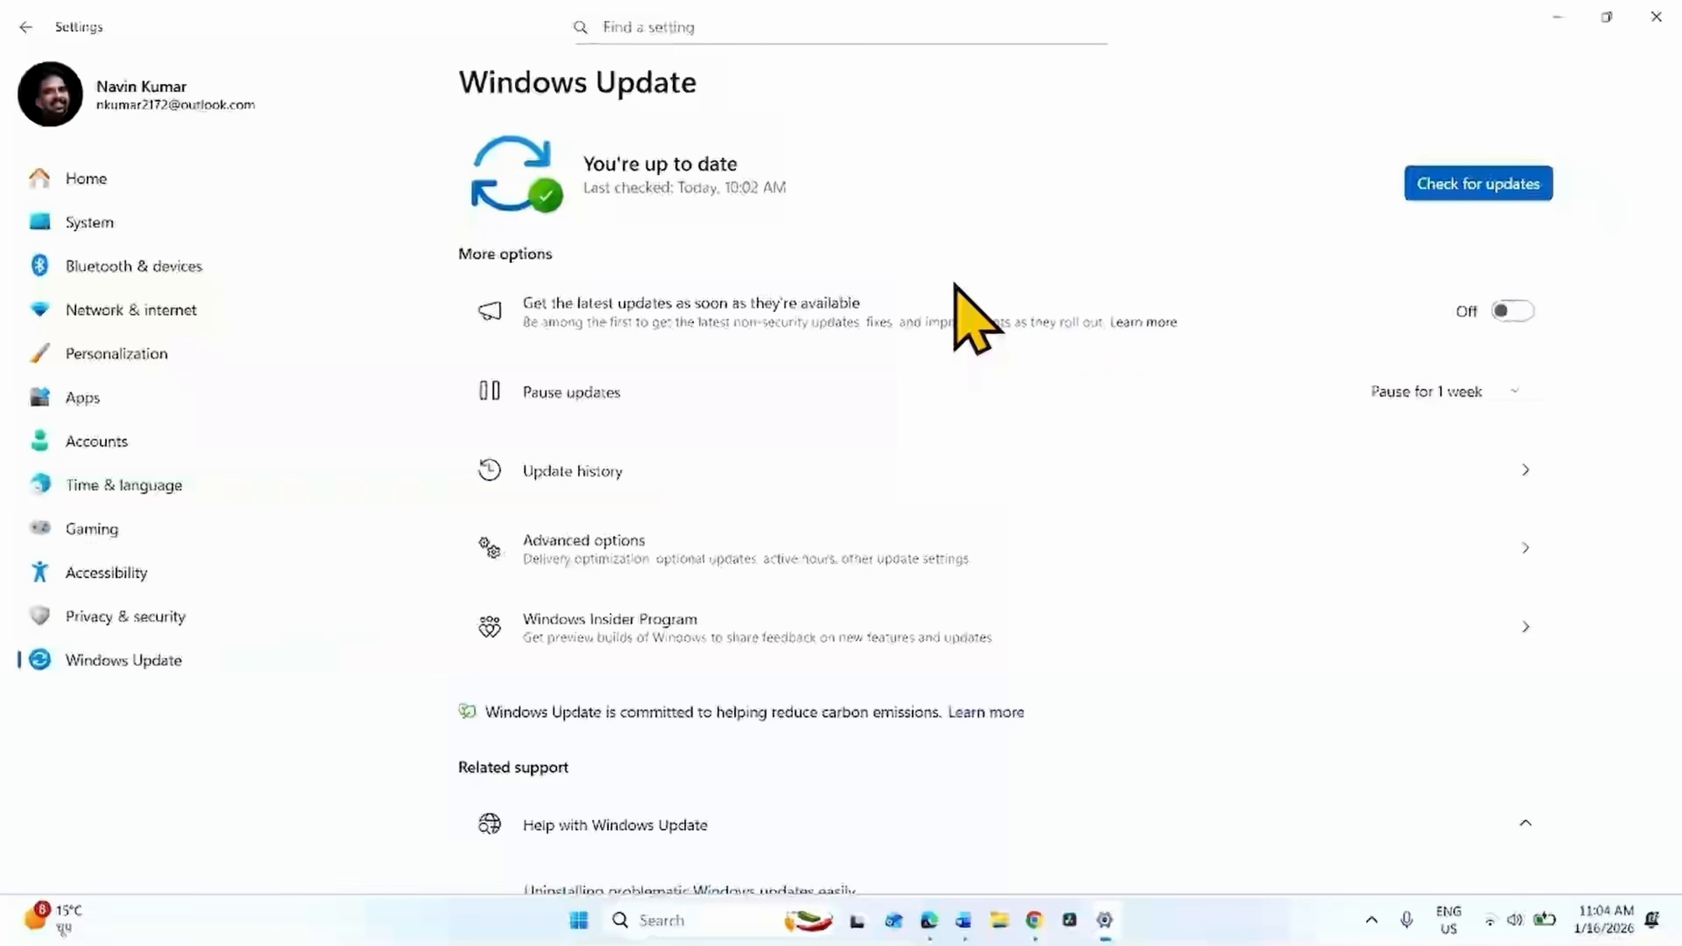
{"action": "left_click", "coordinate": [1656, 17]}
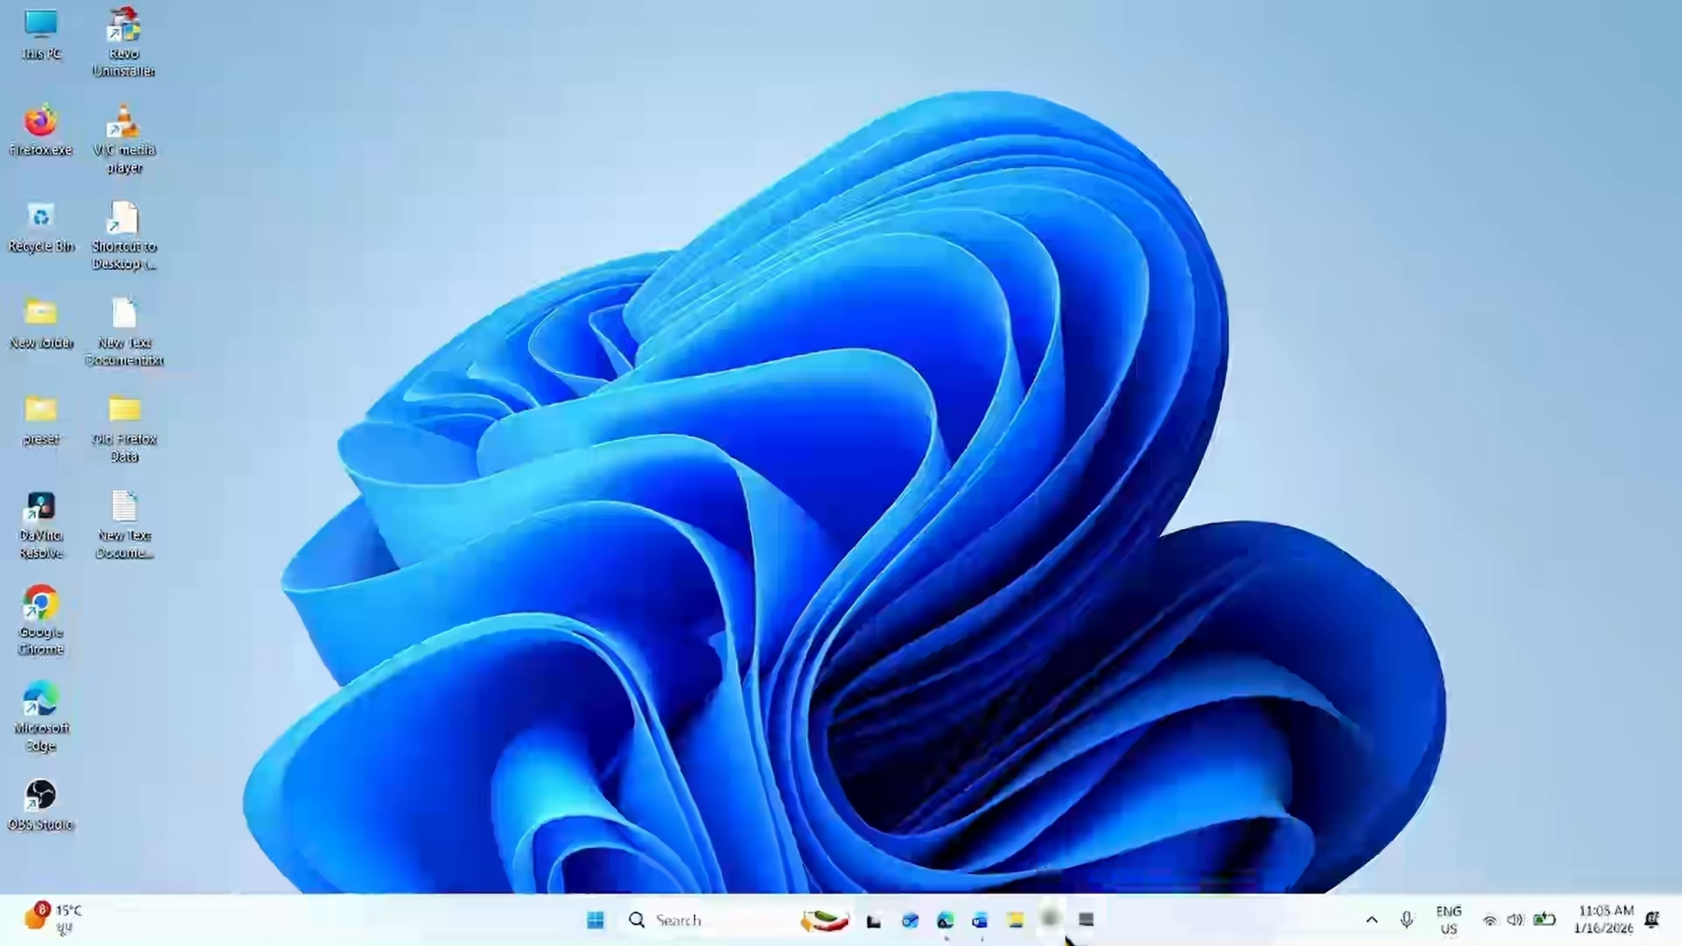
Launch Google Chrome, search the web for "windows 11 download", and open Microsoft's Download Windows 11 page
{"action": "right_click", "coordinate": [1051, 921]}
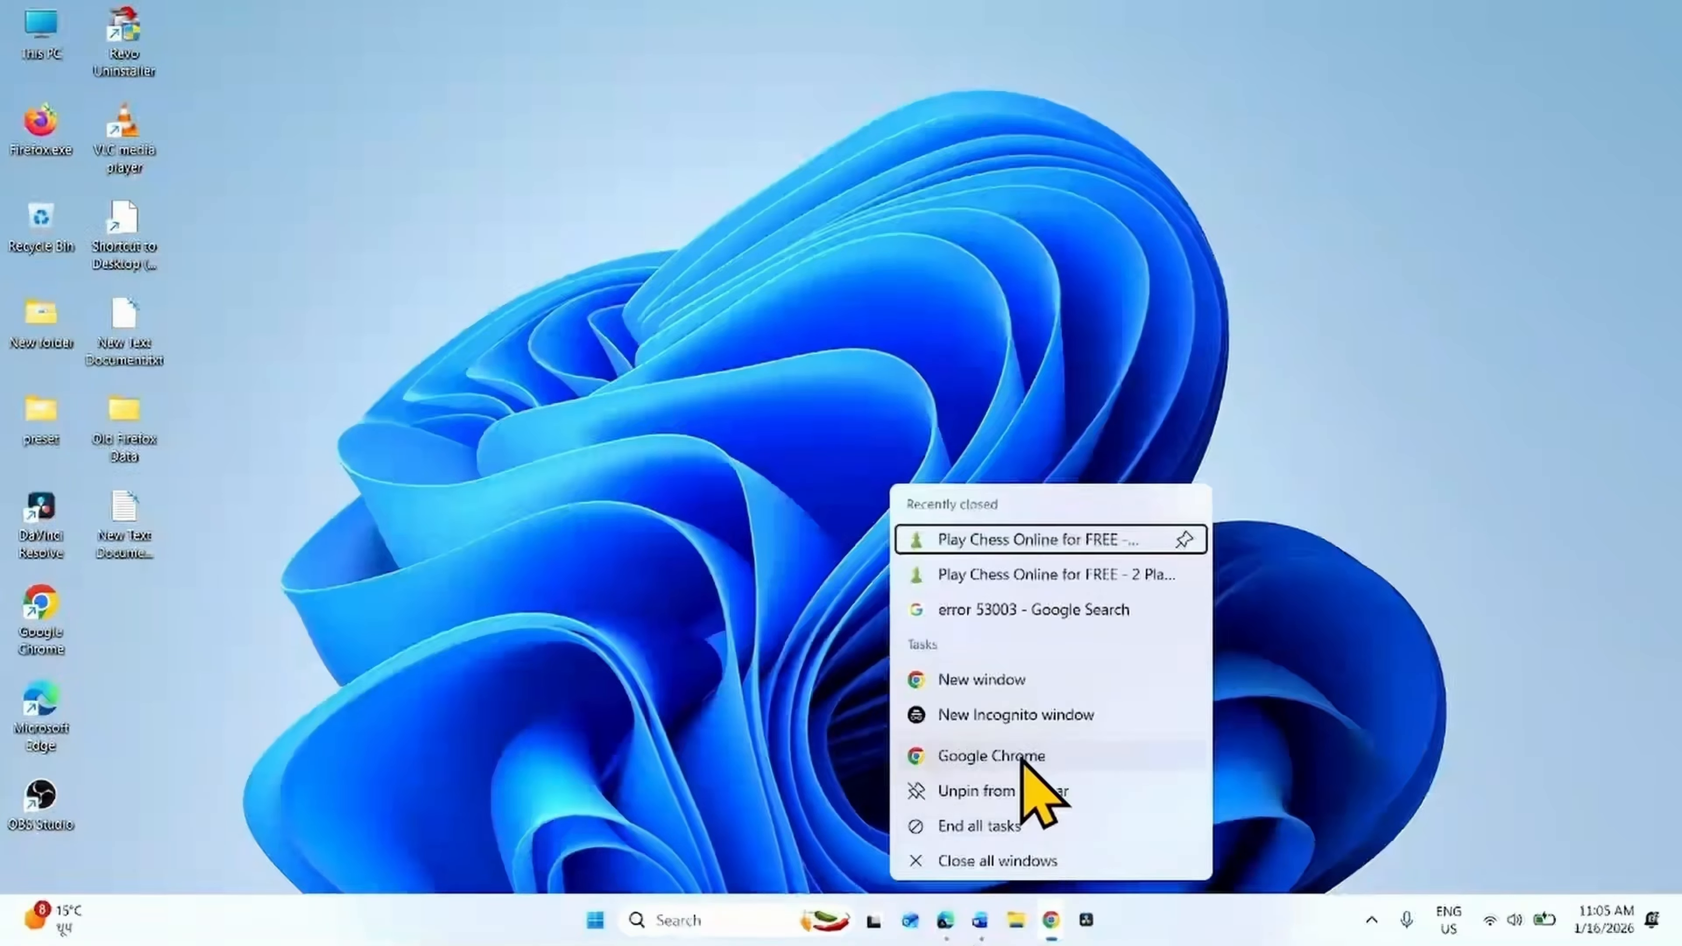
{"action": "left_click", "coordinate": [1022, 760]}
{"action": "left_click", "coordinate": [1647, 53]}
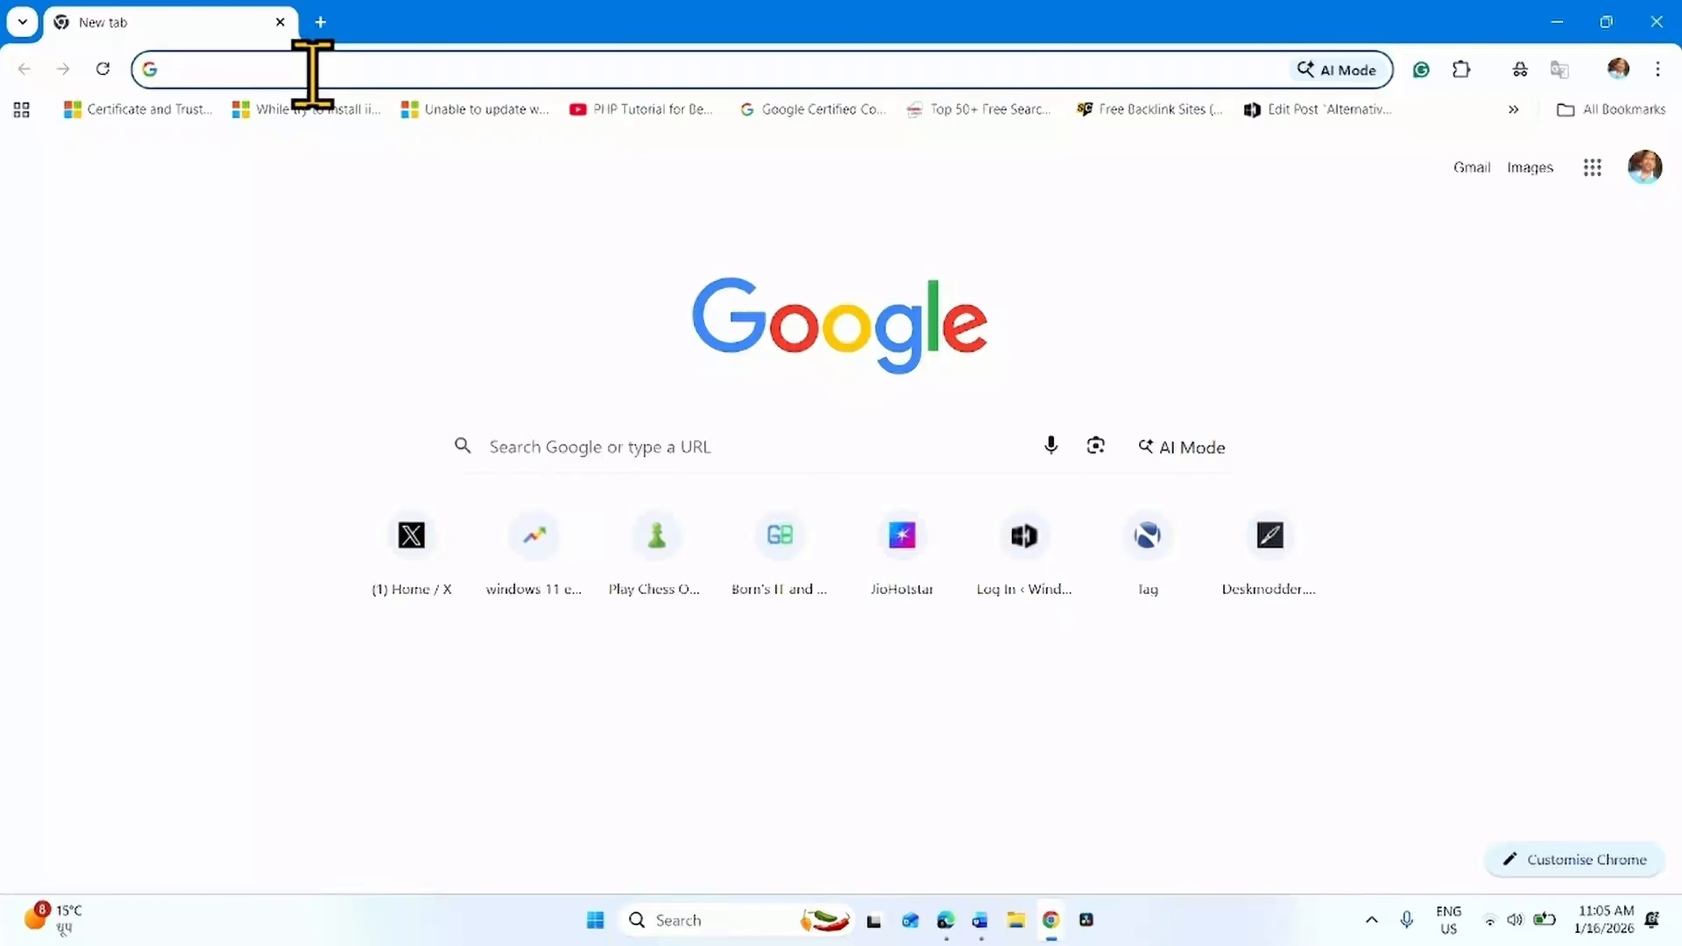
{"action": "type", "text": "windows 11  "}
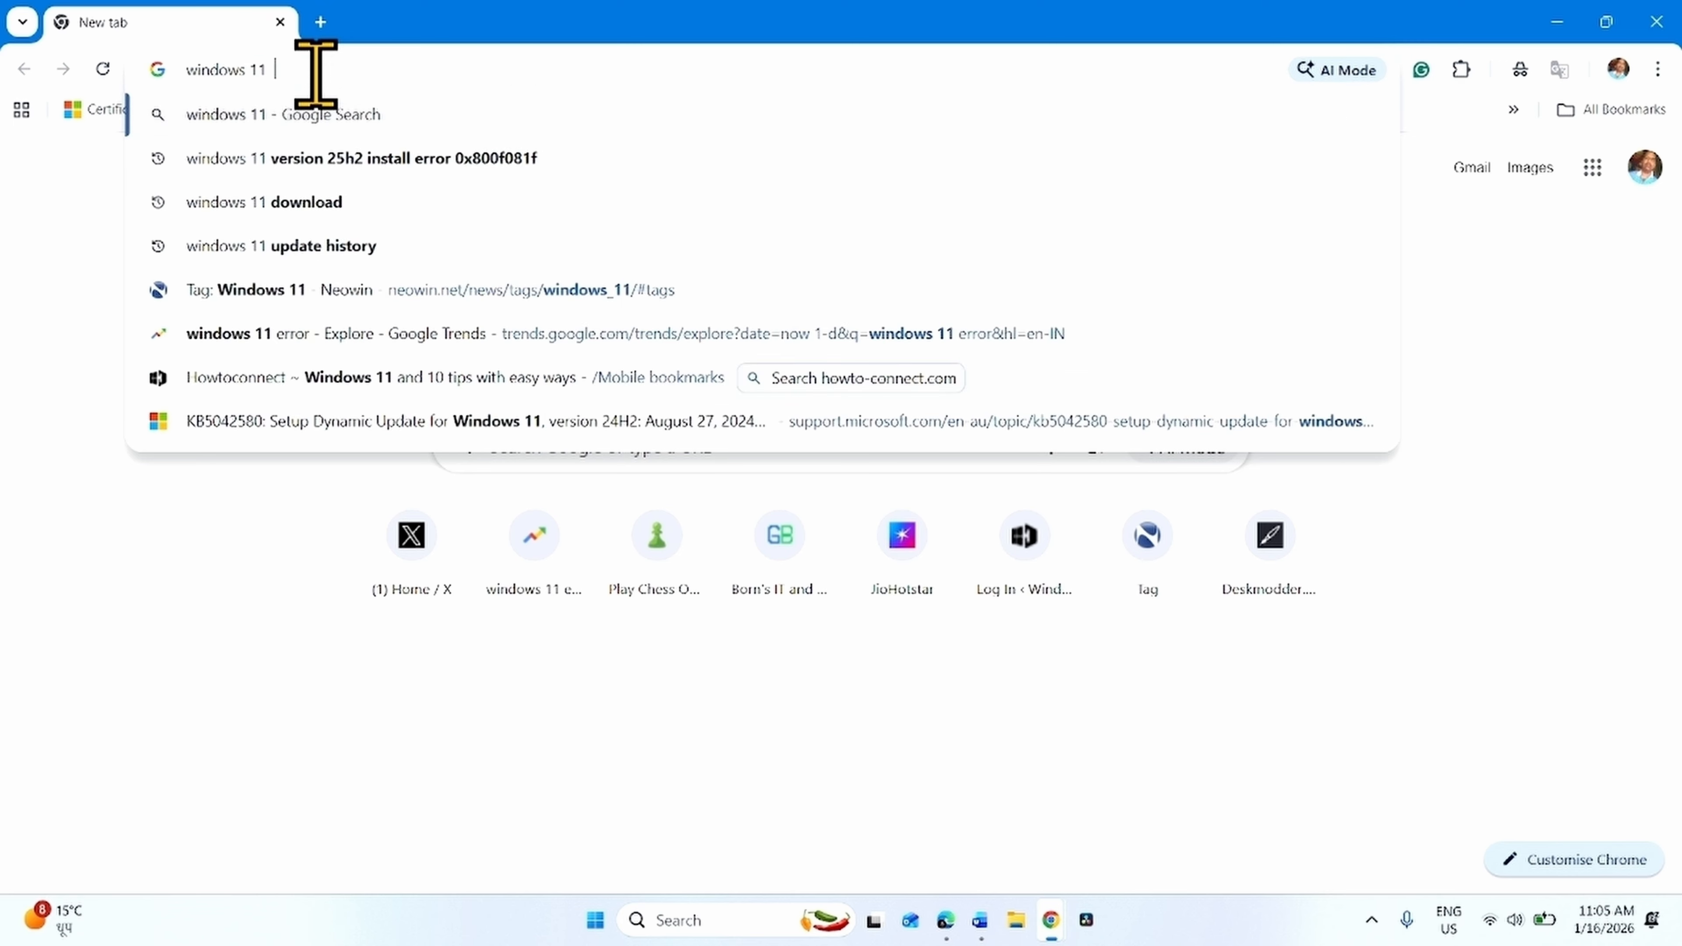
{"action": "type", "text": "download"}
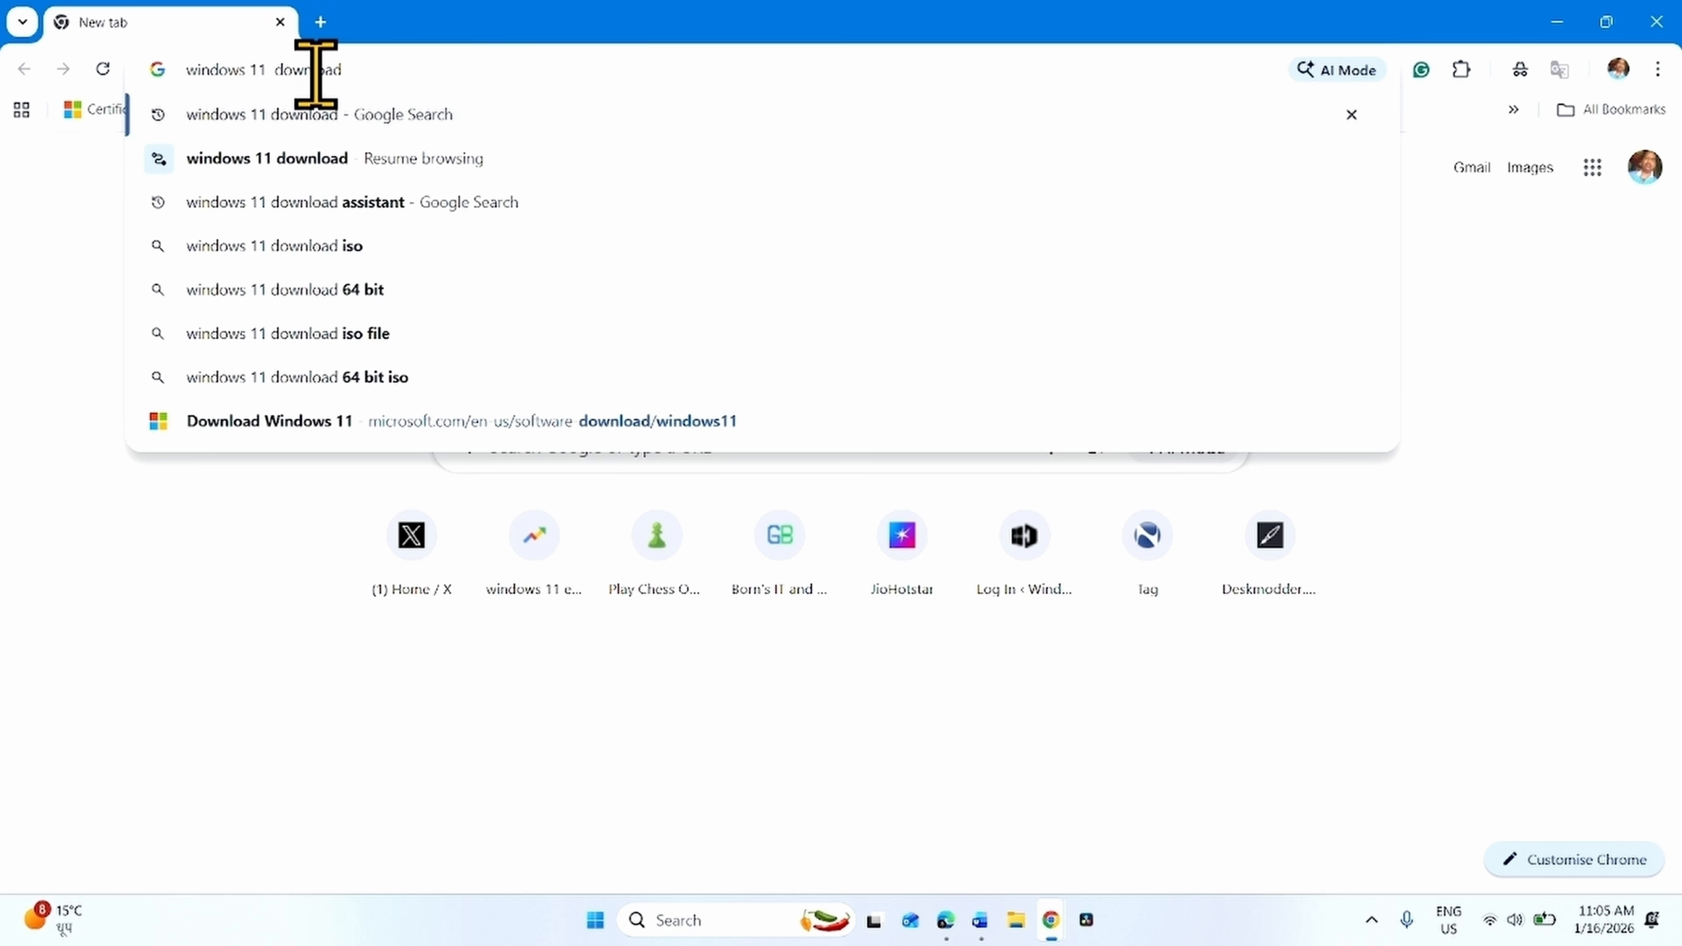
{"action": "key", "text": "Return"}
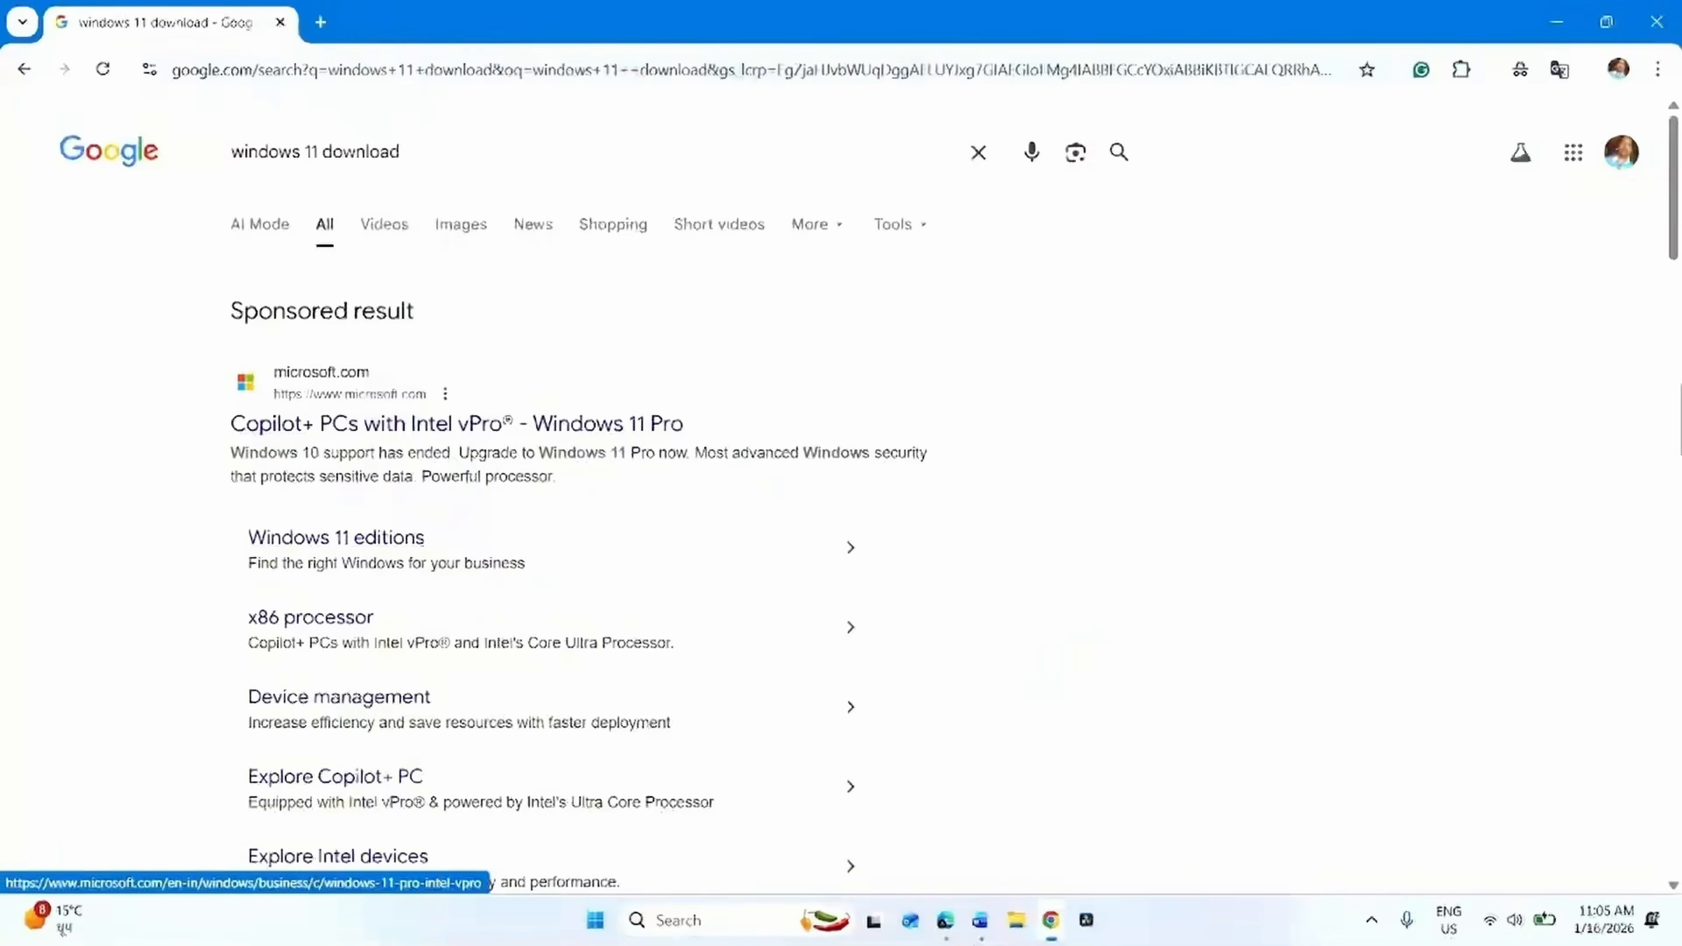
{"action": "scroll", "coordinate": [795, 366], "scroll_direction": "down", "scroll_amount": 7}
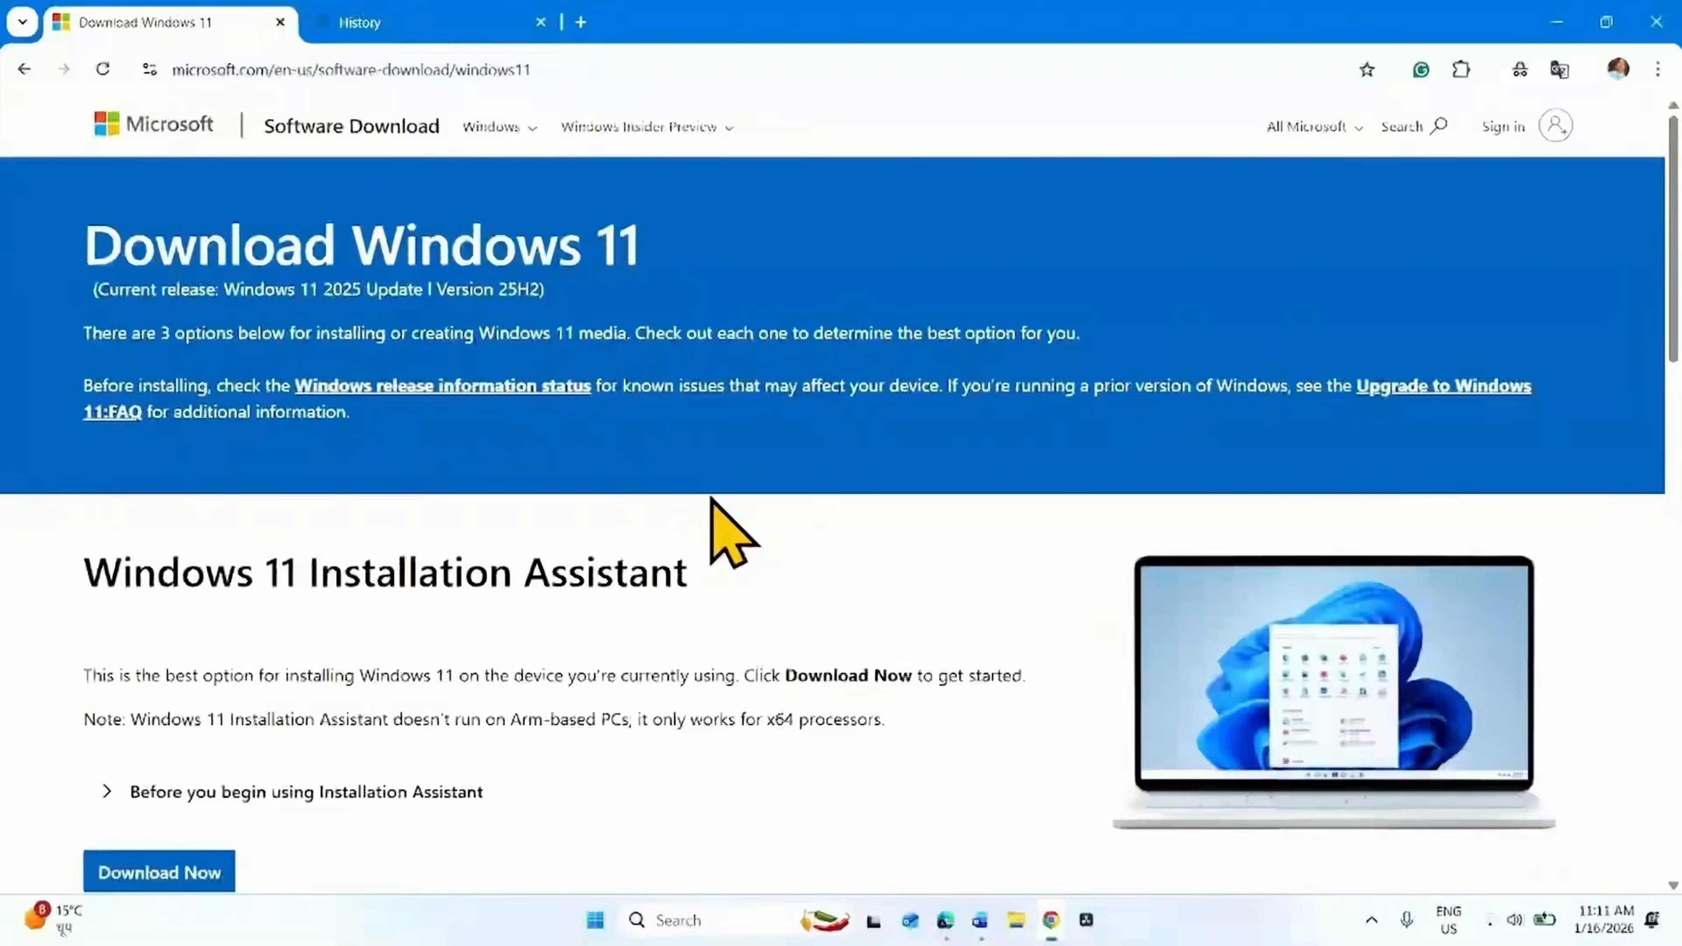
Select Windows 11 (multi-edition ISO for x64 devices) as the disk image download and confirm the choice
{"action": "scroll", "coordinate": [713, 517], "scroll_direction": "down", "scroll_amount": 8}
{"action": "scroll", "coordinate": [1670, 490], "scroll_direction": "down", "scroll_amount": 5}
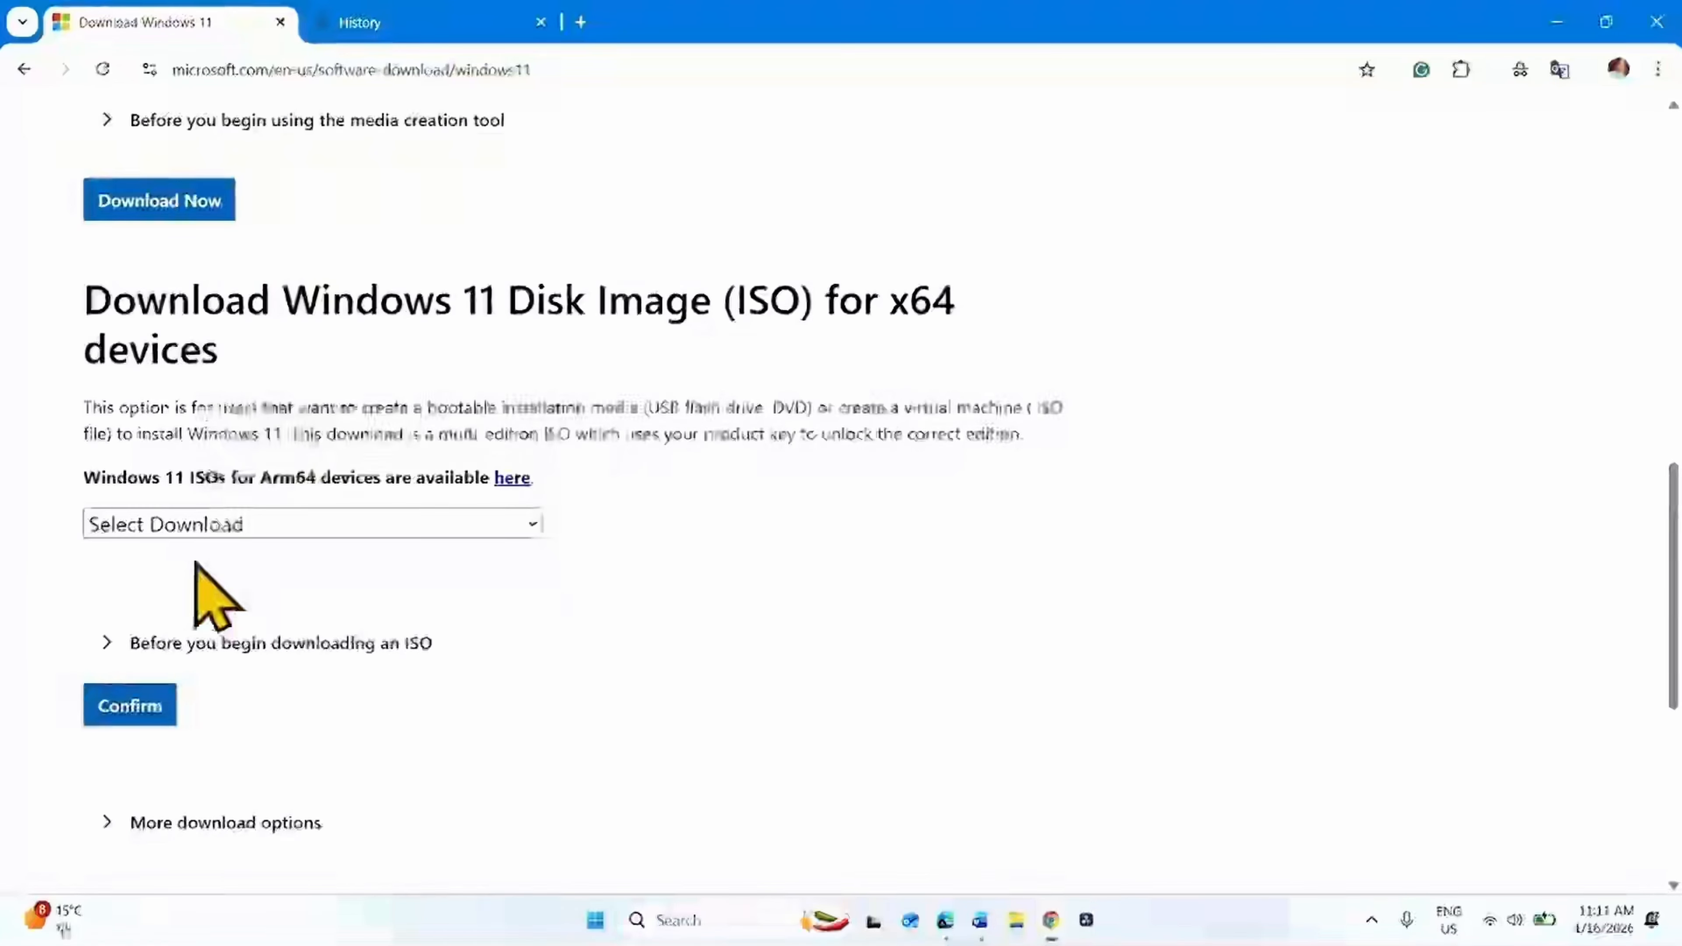
{"action": "left_click", "coordinate": [195, 527]}
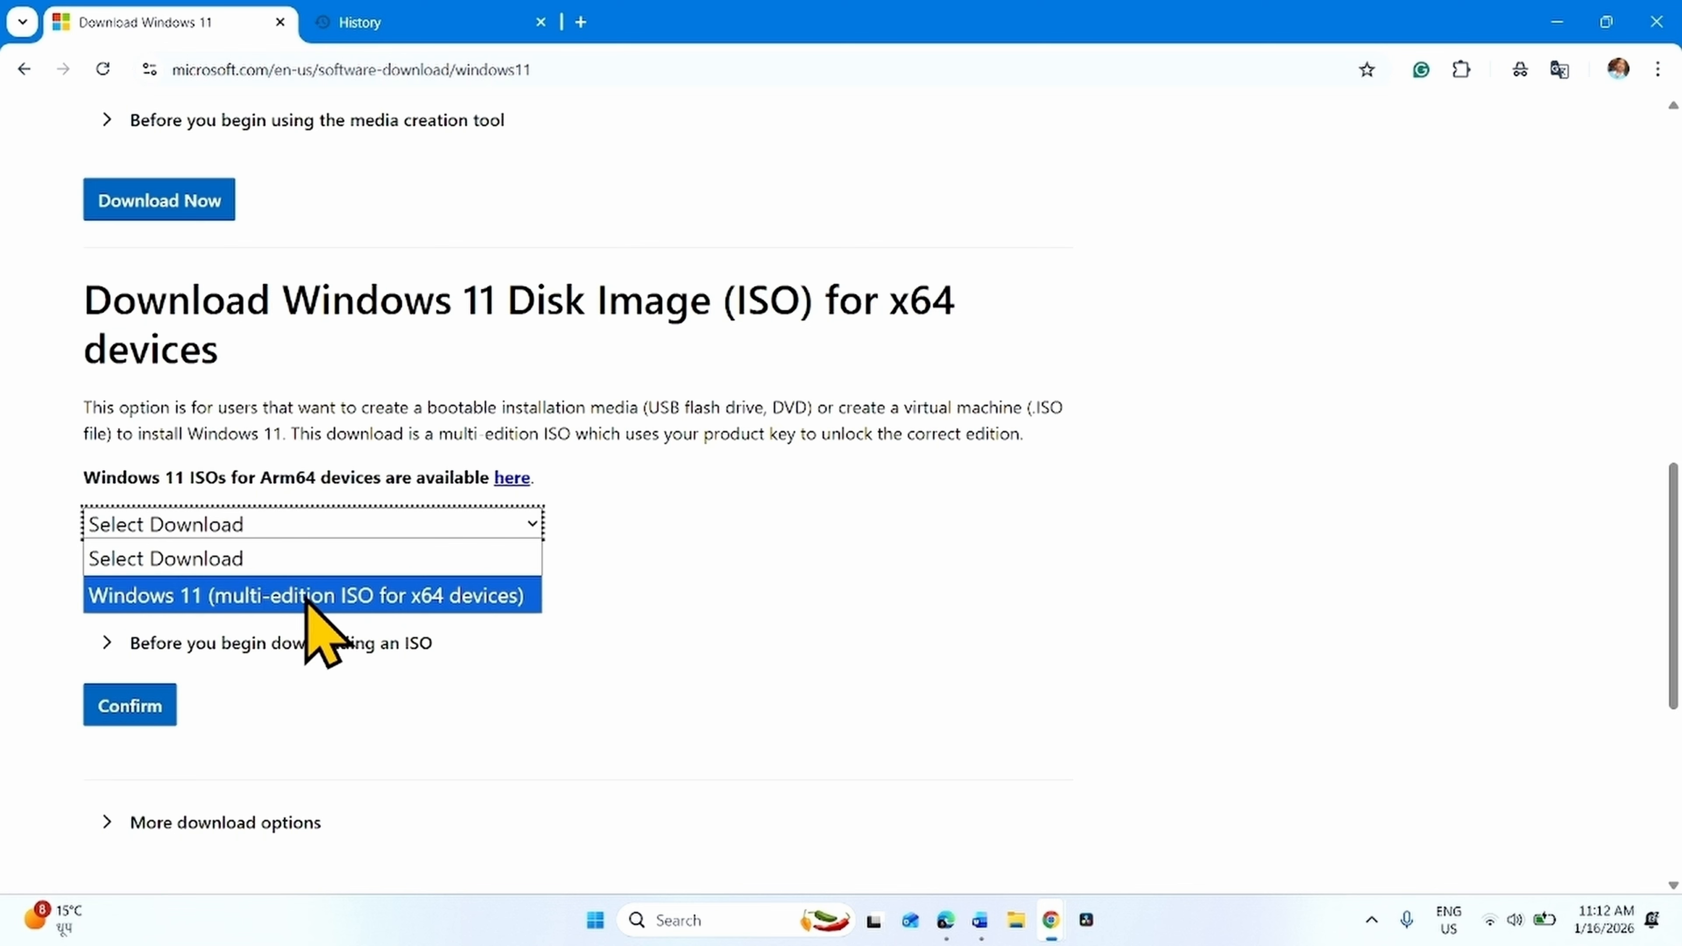
{"action": "left_click", "coordinate": [371, 596]}
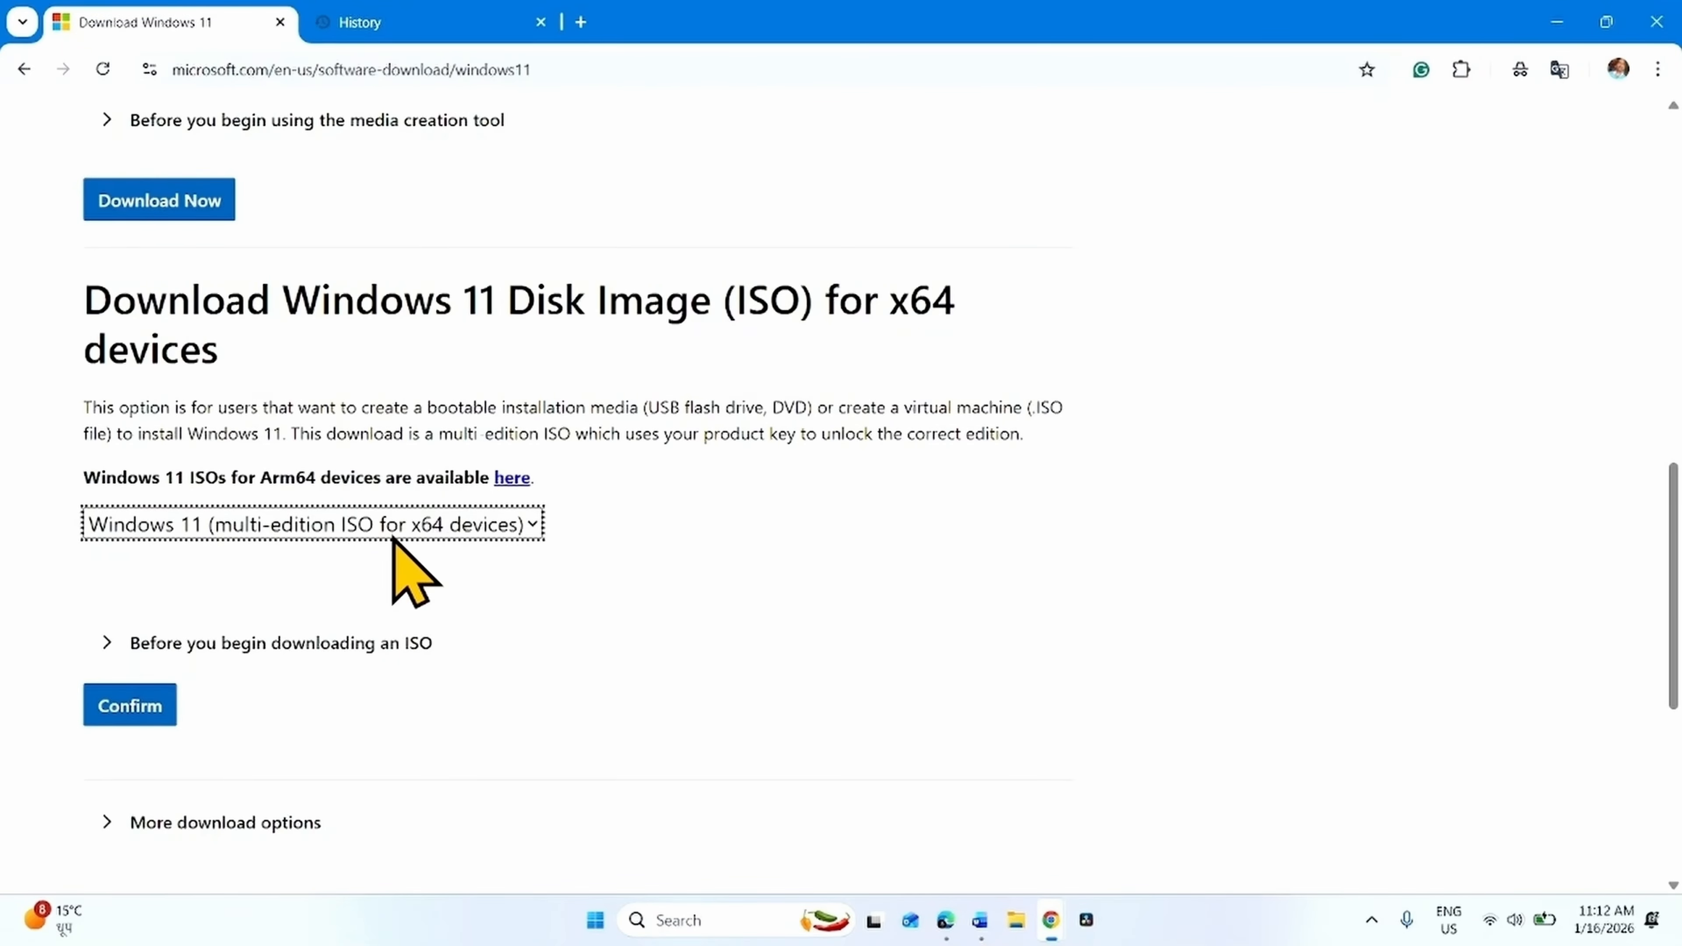
{"action": "left_click", "coordinate": [138, 703]}
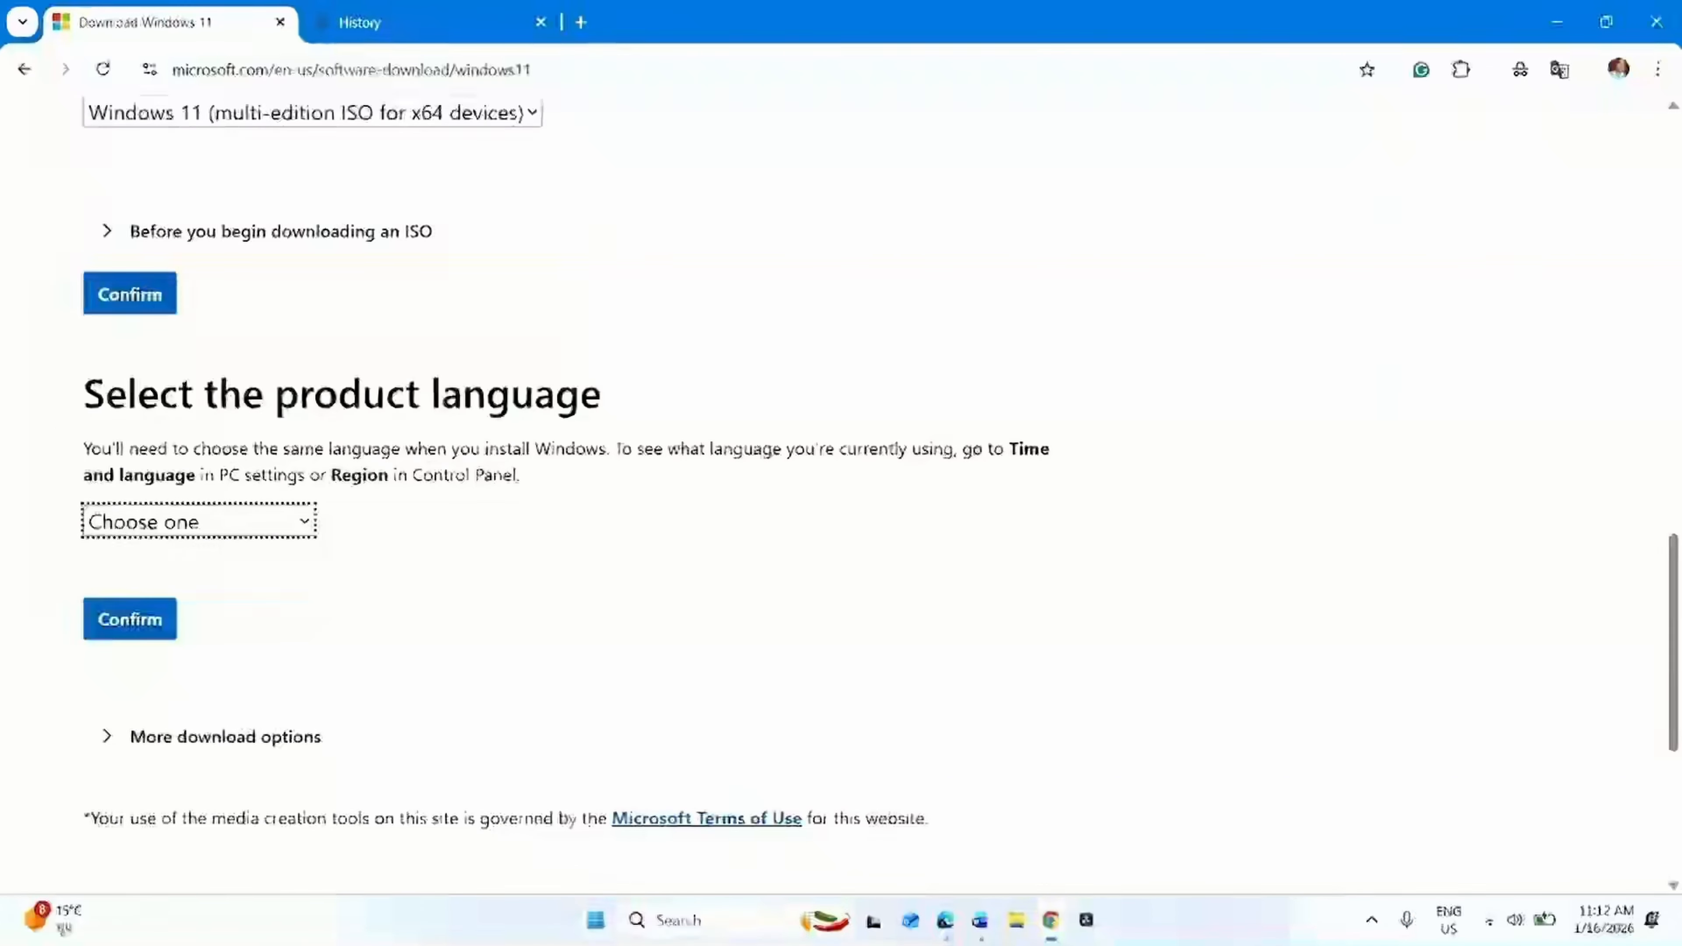
Check the Windows display language in the Language & region settings, and close Settings
{"action": "left_click", "coordinate": [595, 920]}
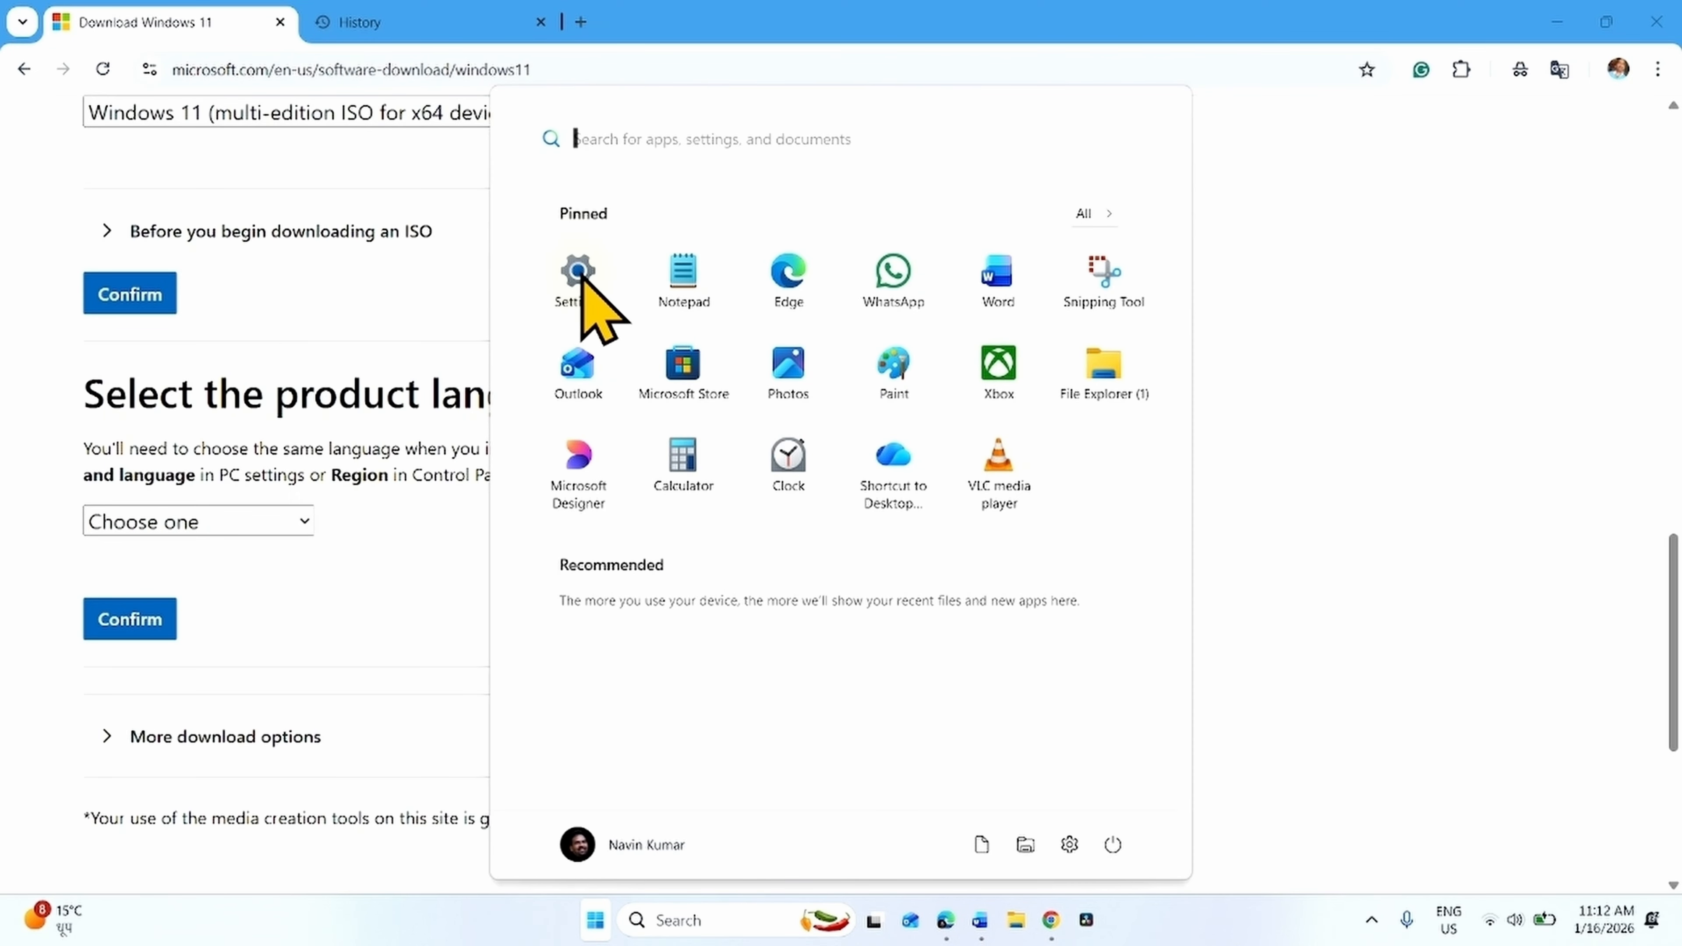
{"action": "left_click", "coordinate": [582, 275]}
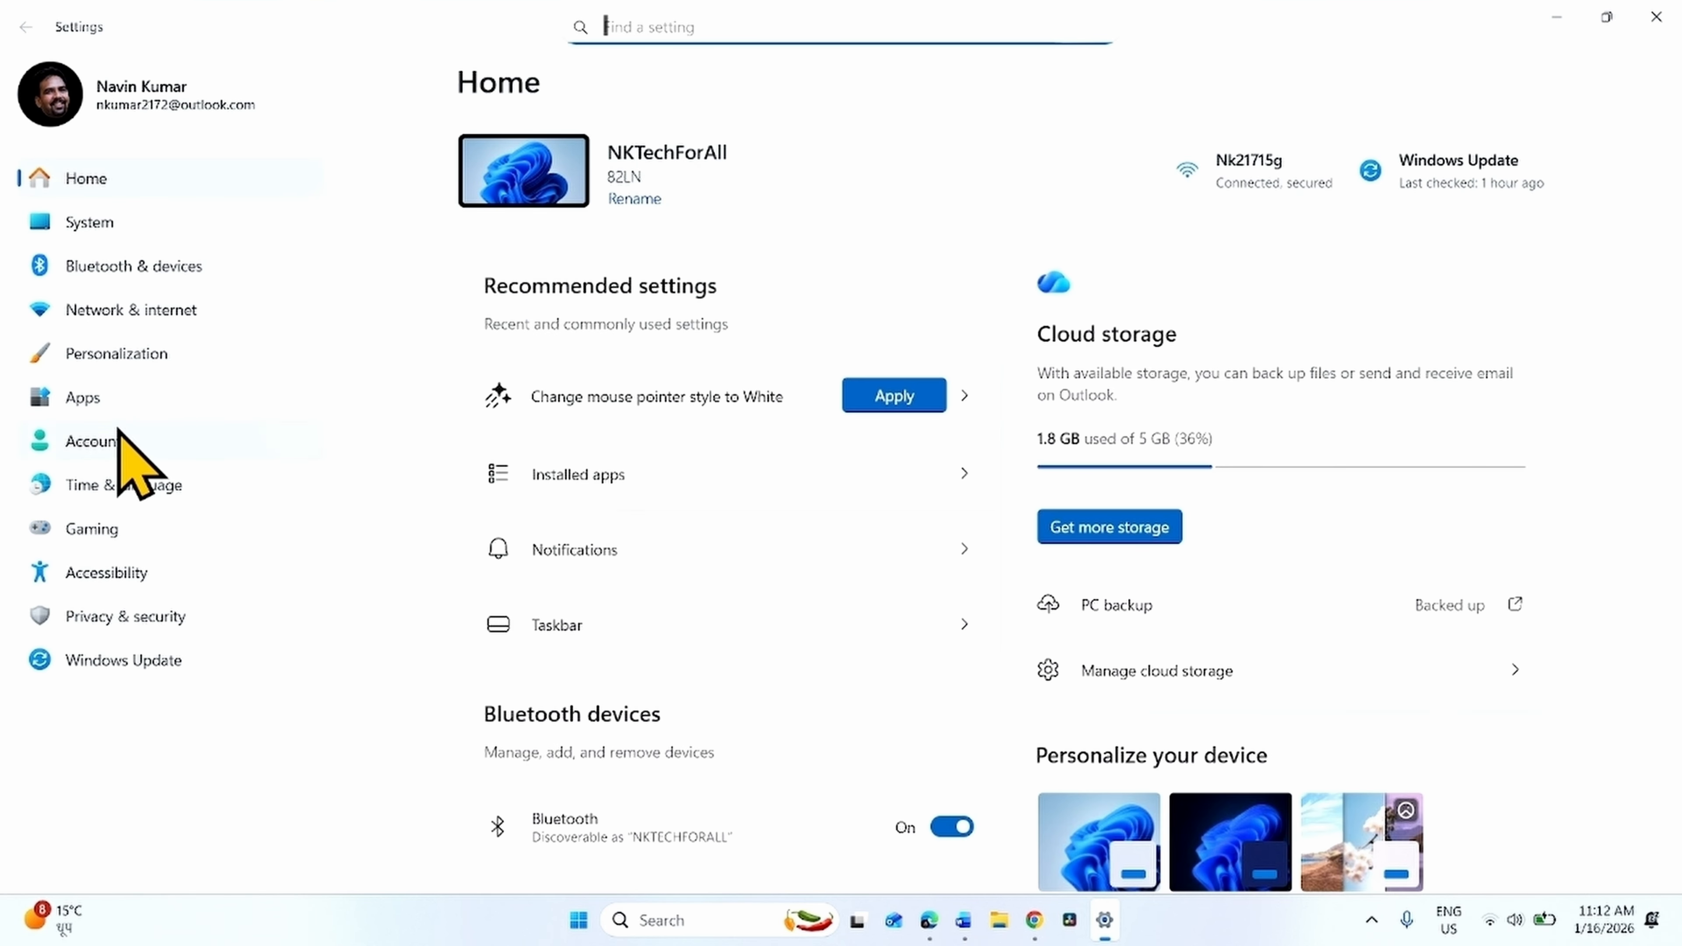
{"action": "left_click", "coordinate": [93, 489]}
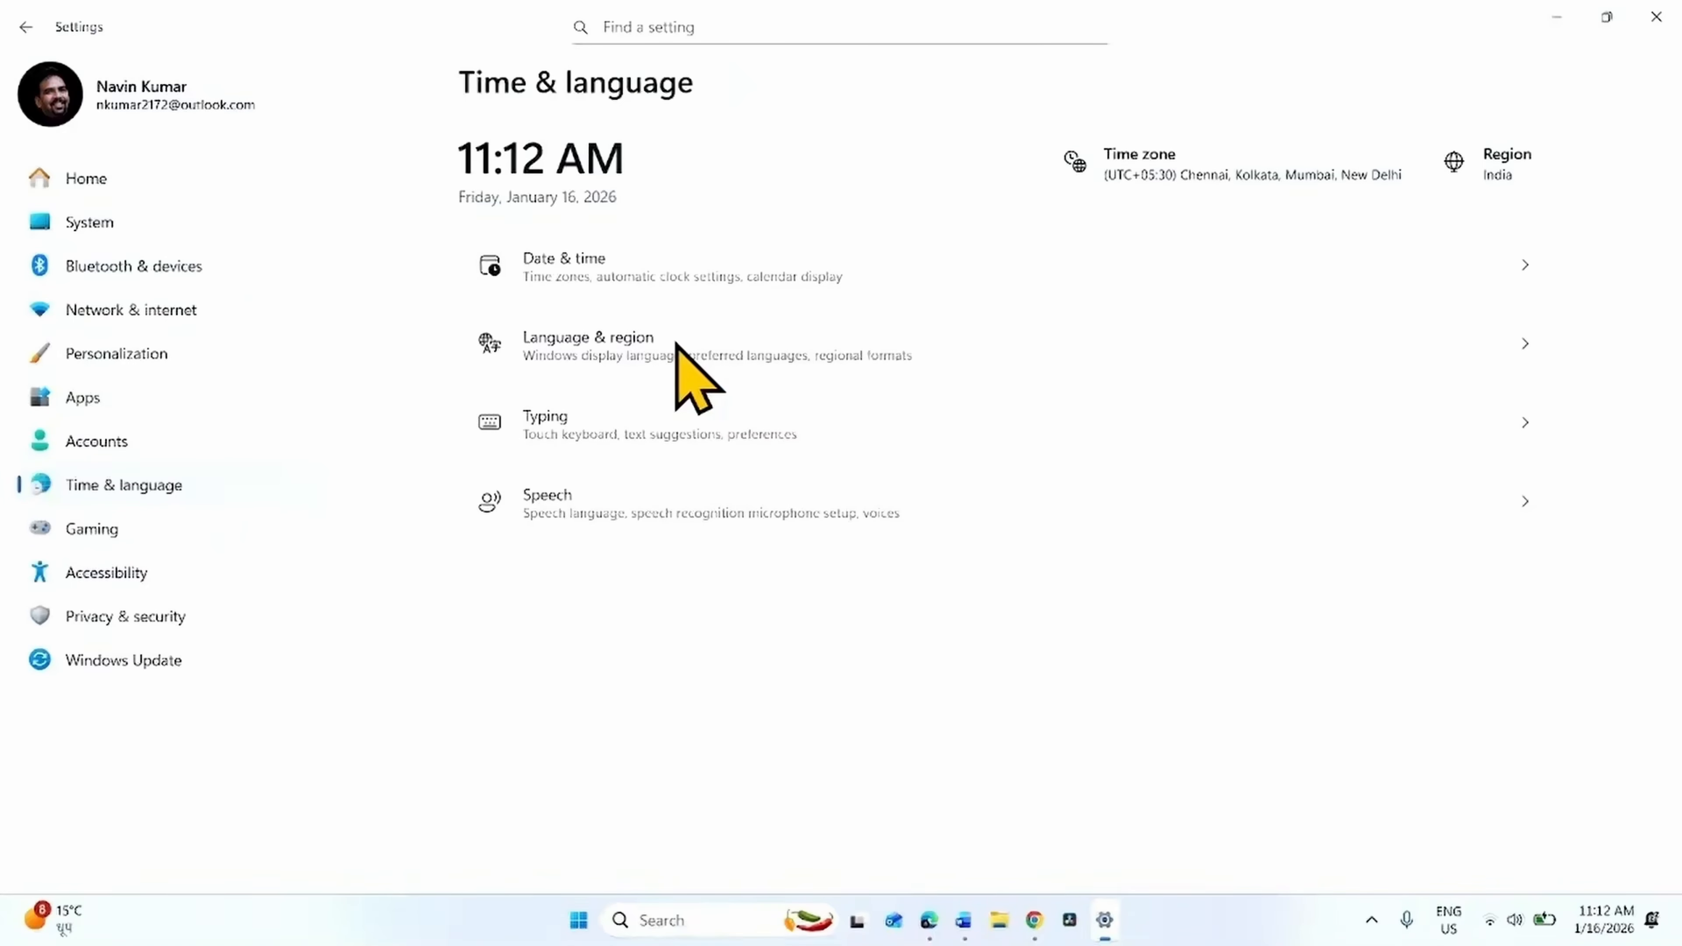
{"action": "left_click", "coordinate": [676, 344]}
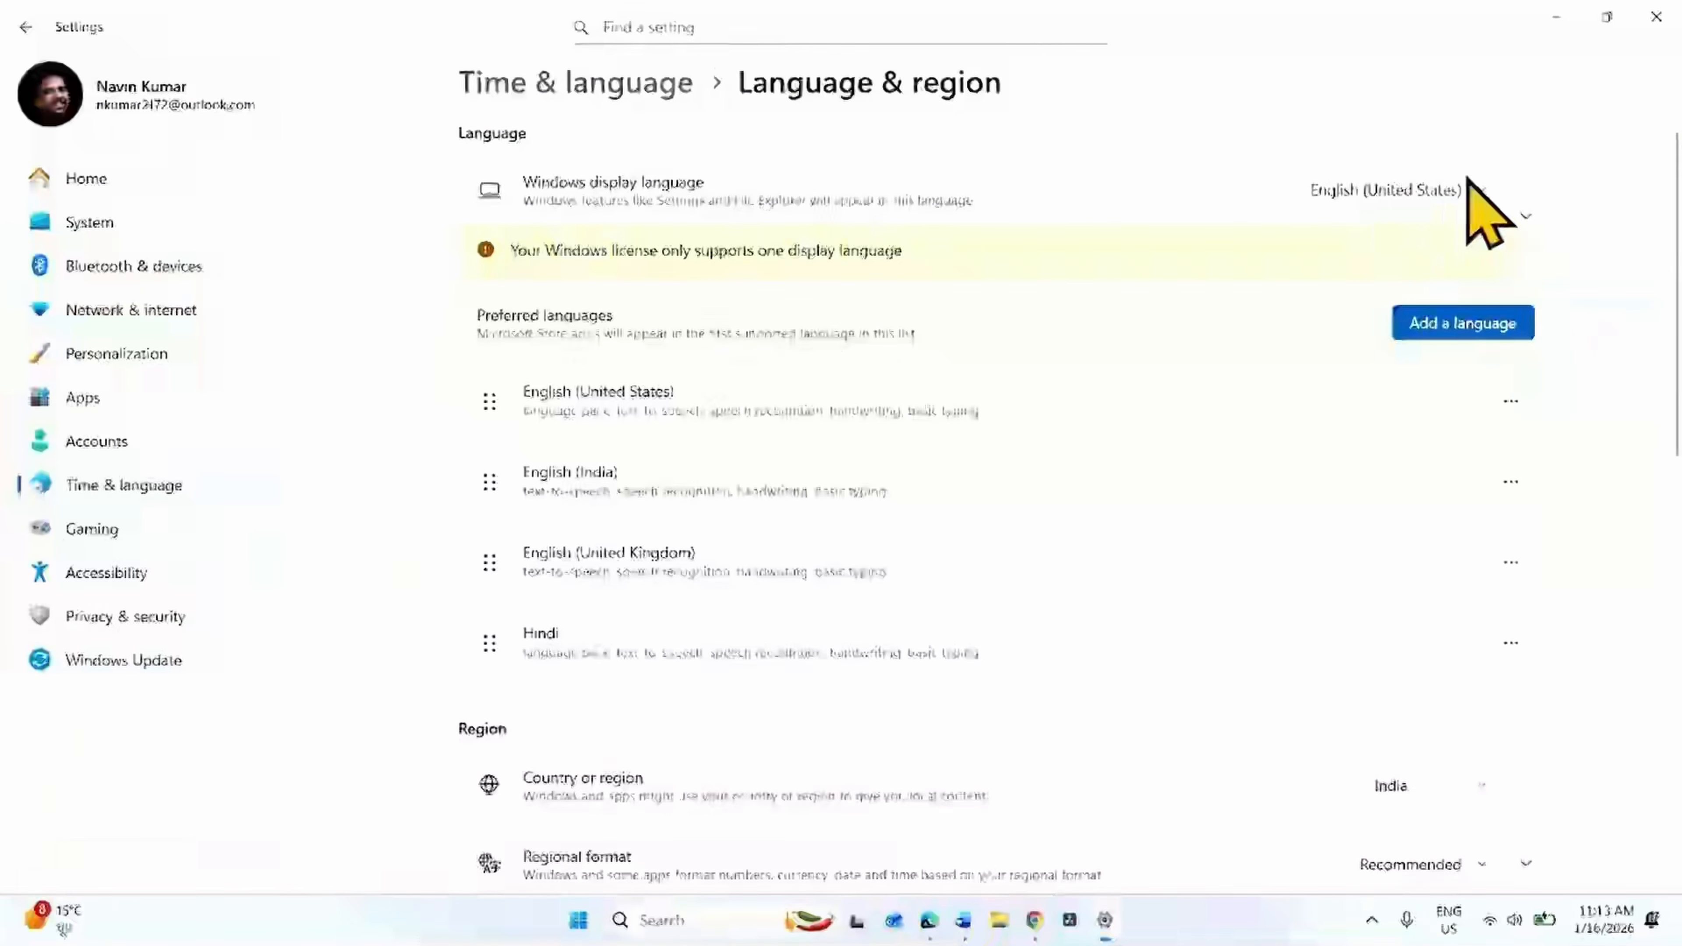
{"action": "left_click", "coordinate": [1654, 16]}
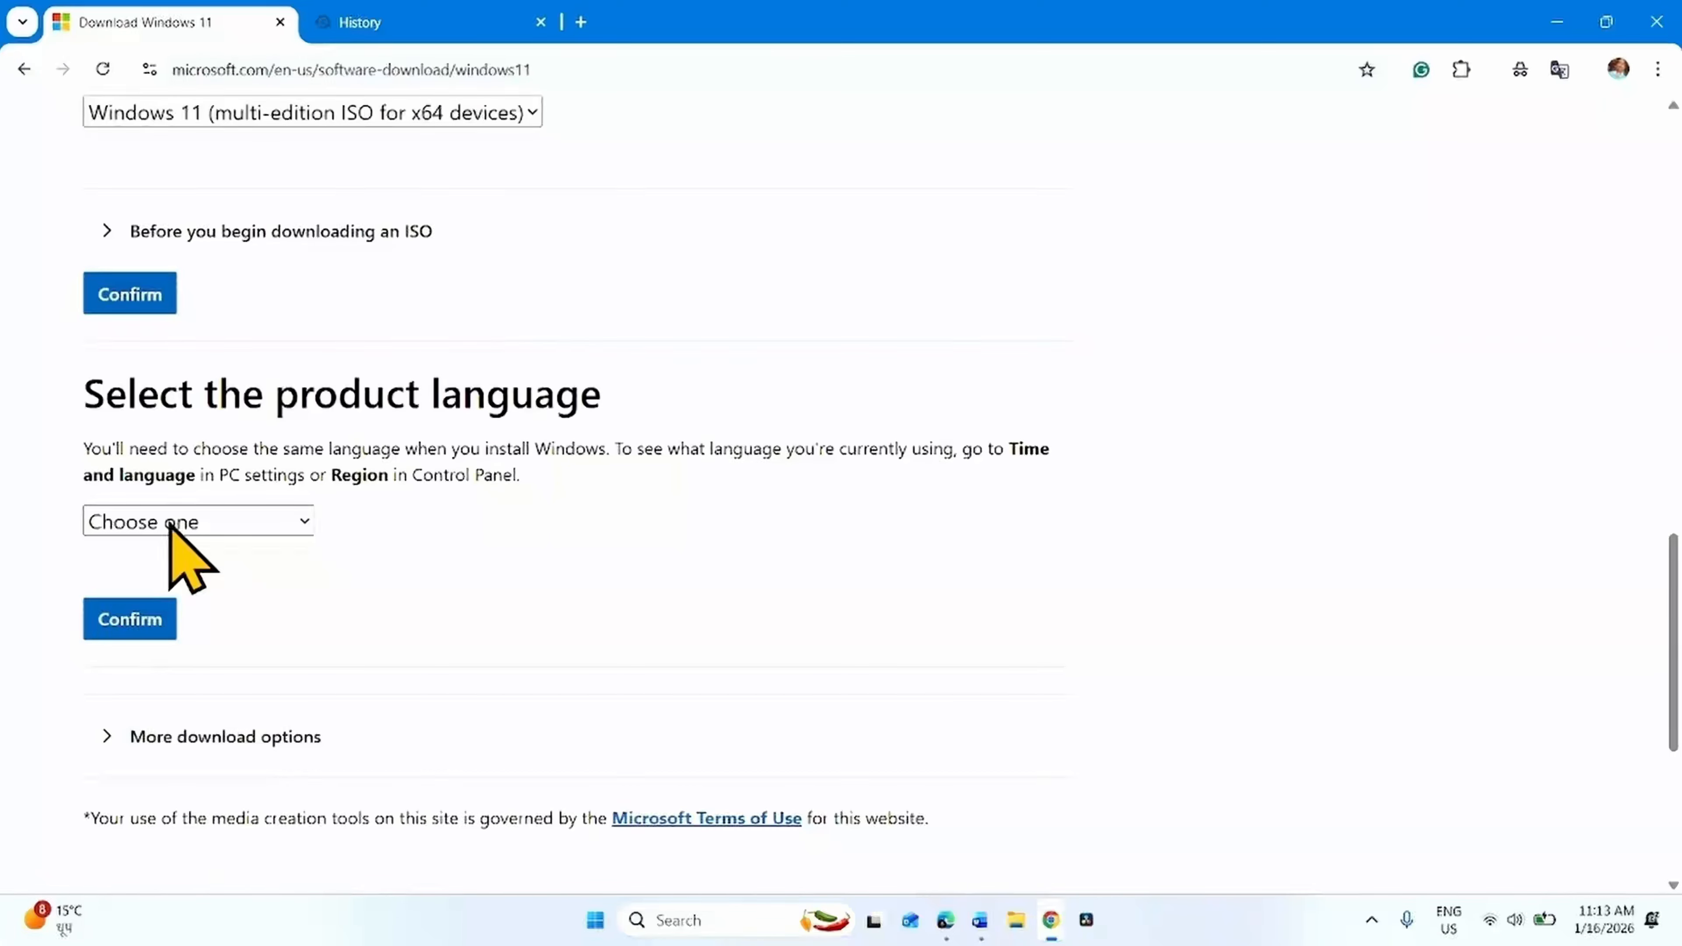
Confirm English (United States) as the product language and start the 64-bit Windows 11 download
{"action": "left_click", "coordinate": [173, 523]}
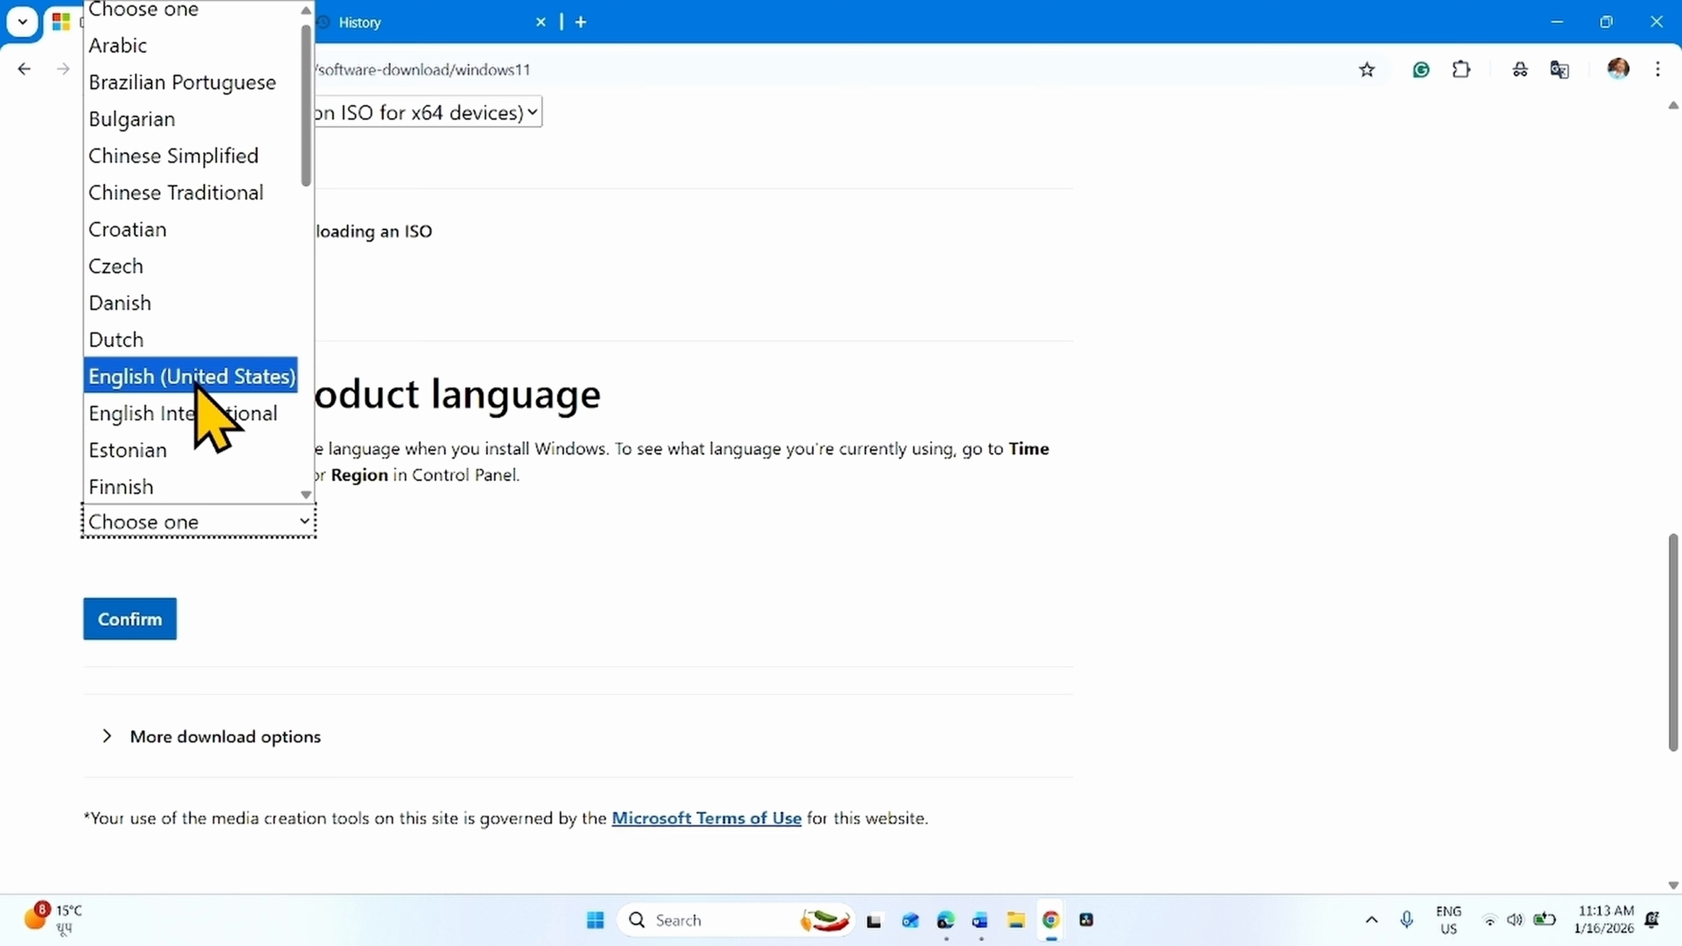
{"action": "left_click", "coordinate": [197, 381]}
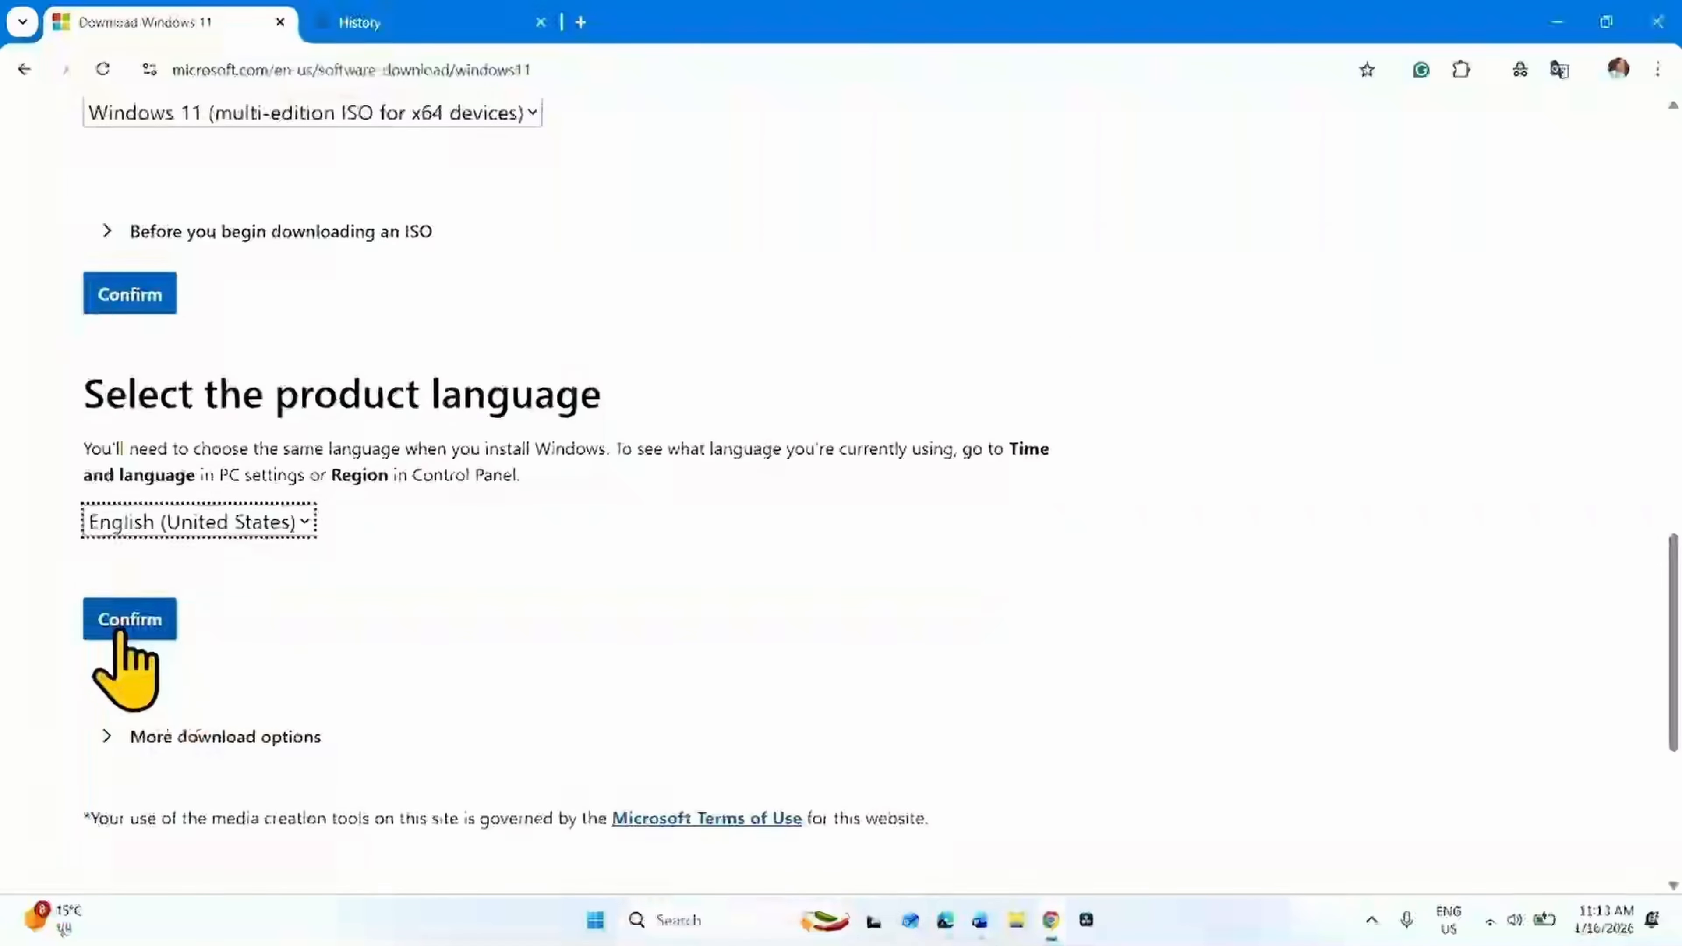
{"action": "left_click", "coordinate": [130, 620]}
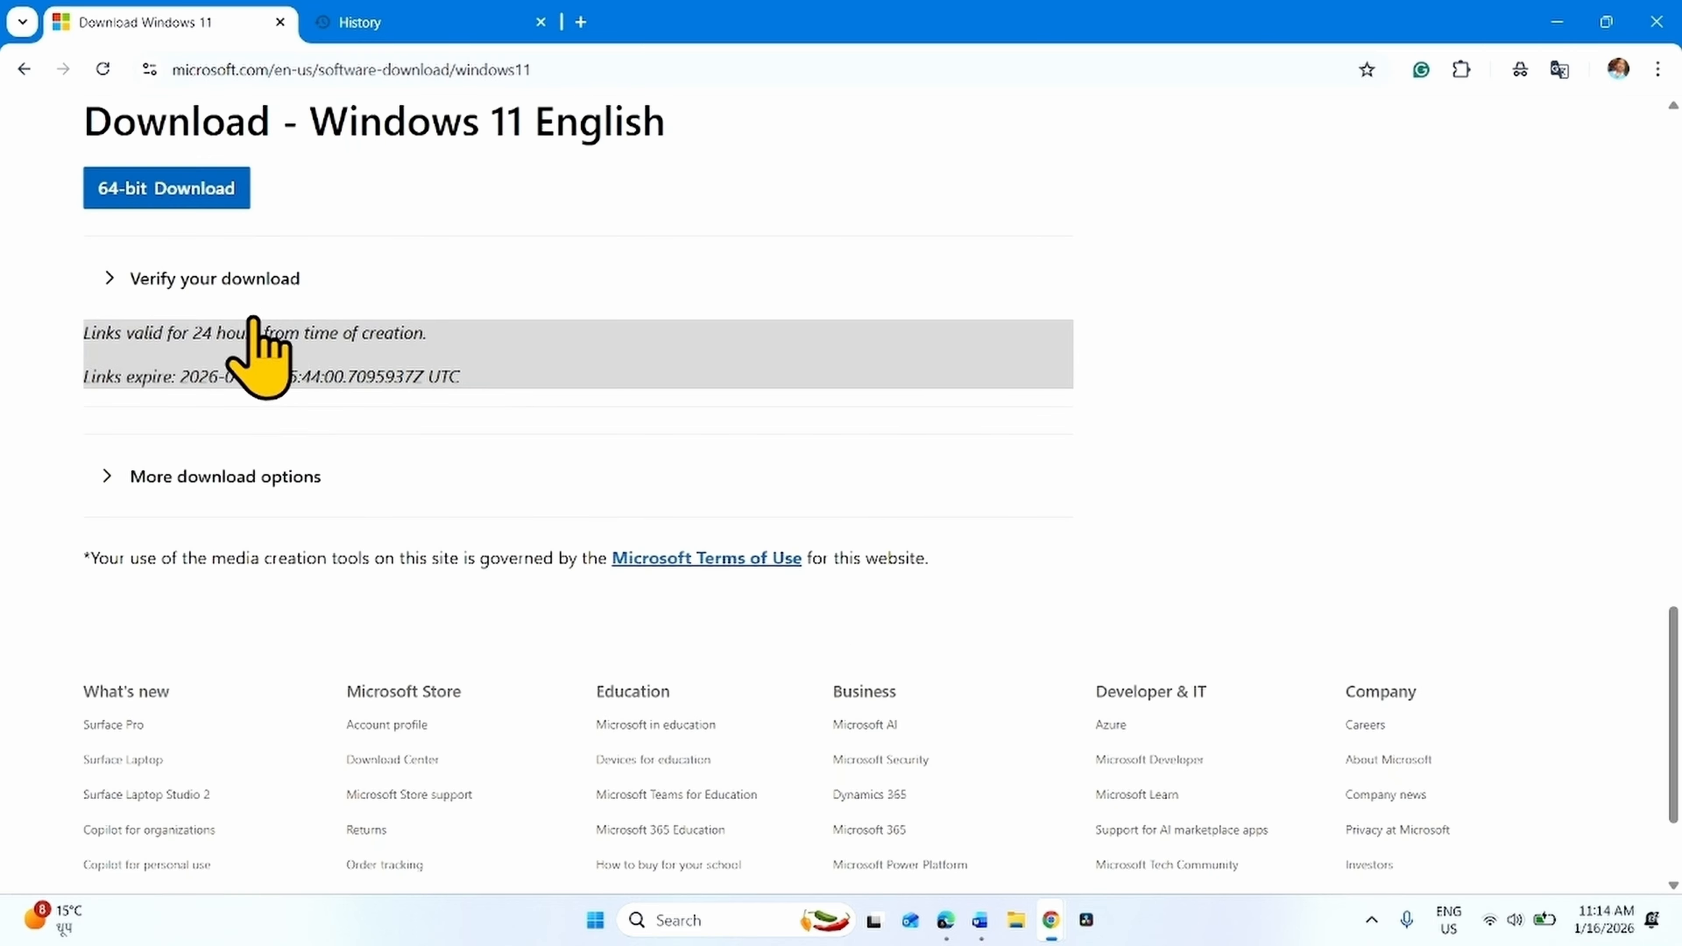
{"action": "left_click", "coordinate": [169, 192]}
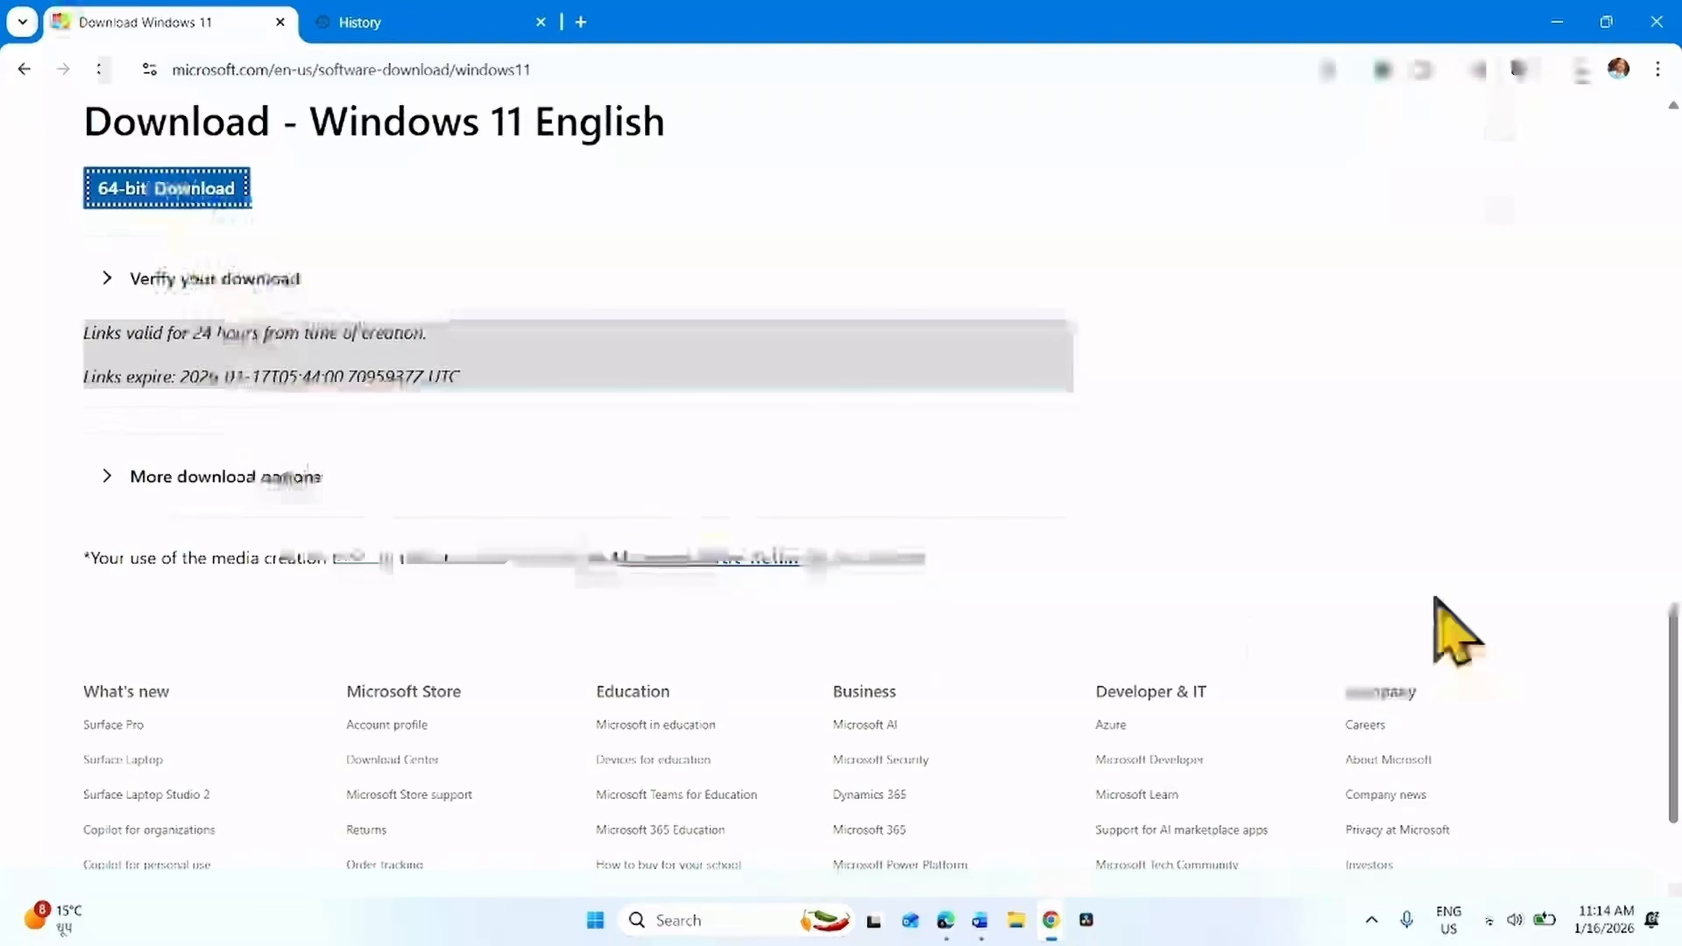
Show the downloaded Win11_25H2_English_x64.iso in its folder and mount it, allowing the file to open
{"action": "left_click", "coordinate": [1581, 68]}
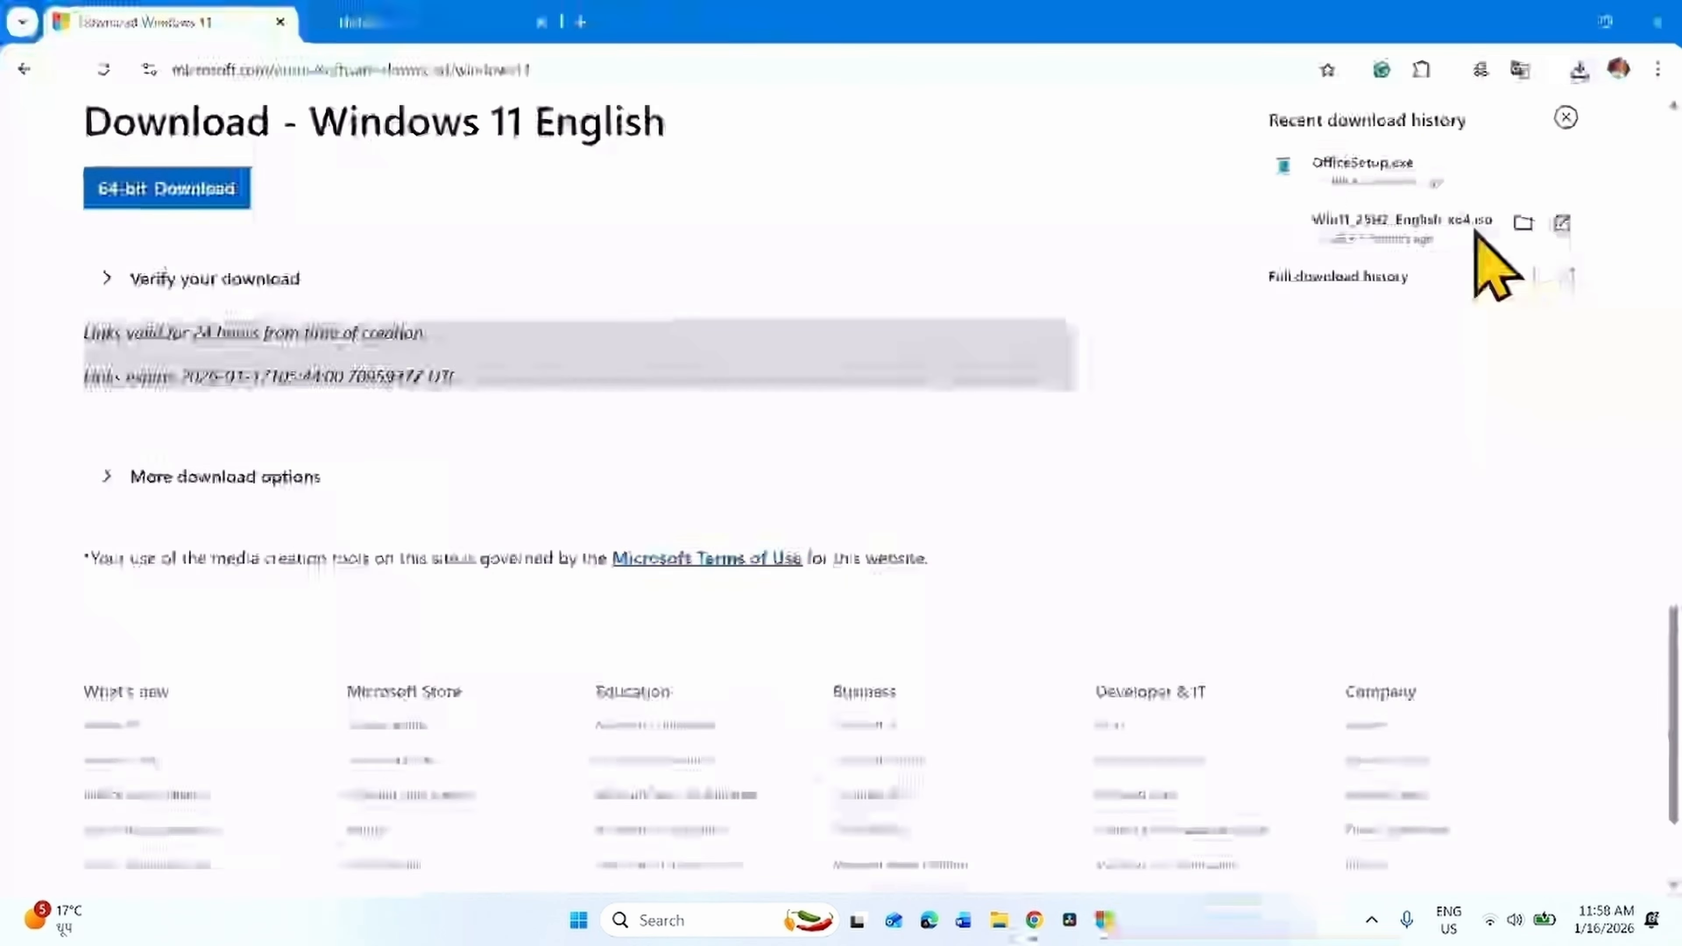
{"action": "left_click", "coordinate": [1523, 224]}
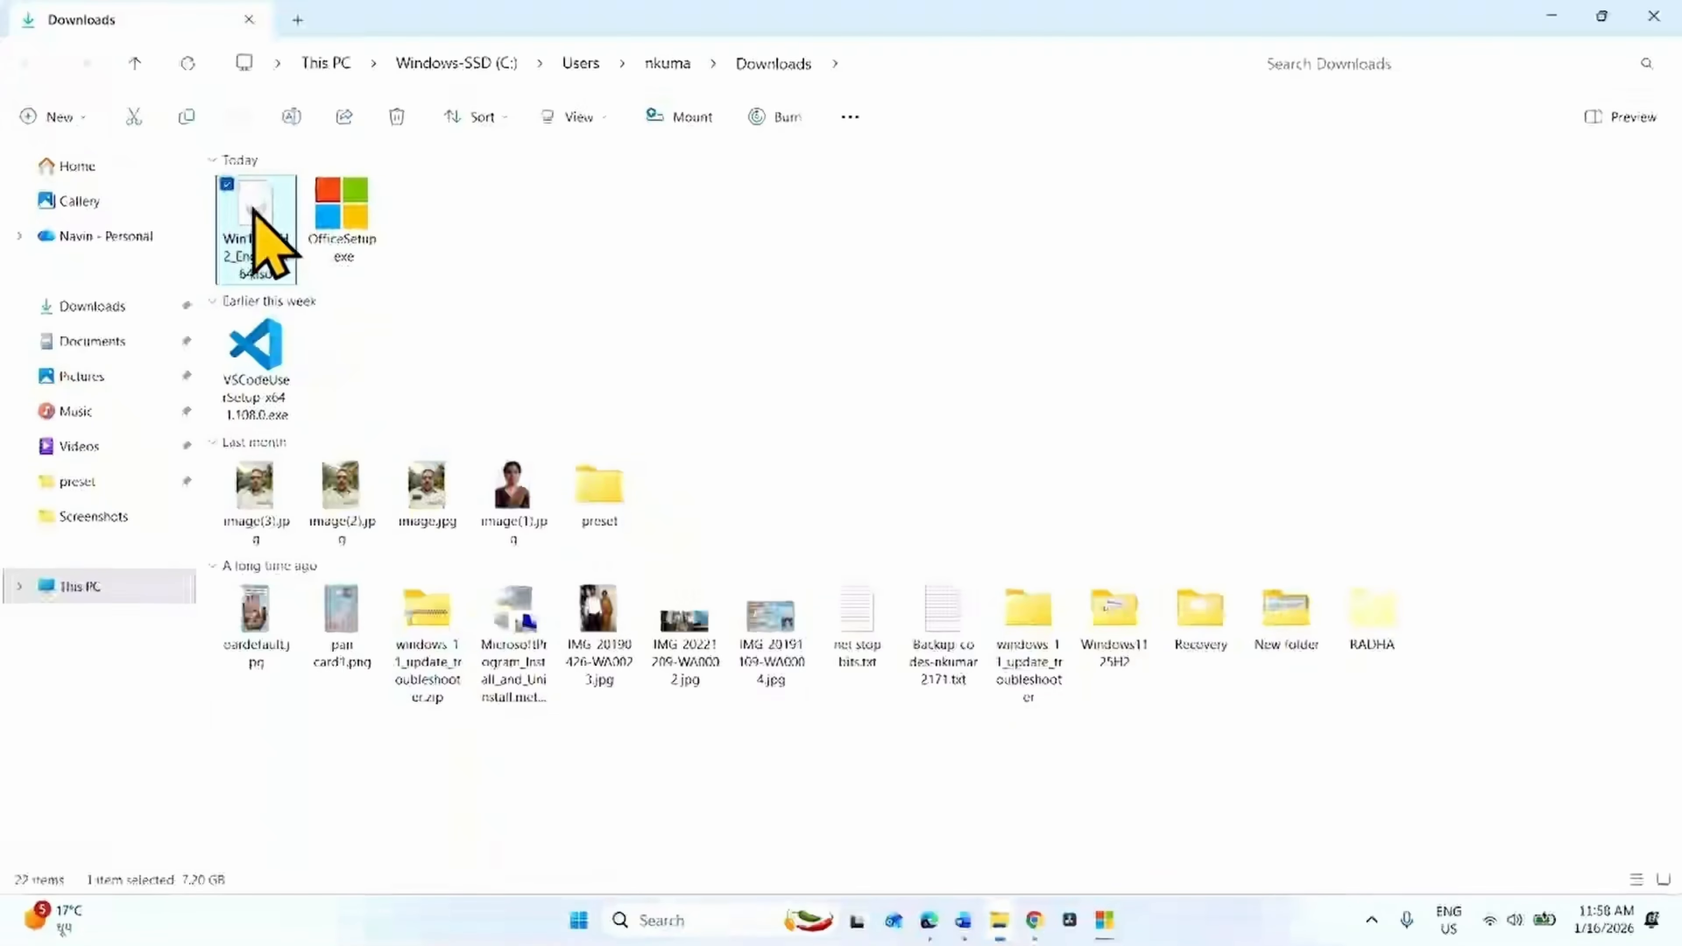
{"action": "right_click", "coordinate": [254, 211]}
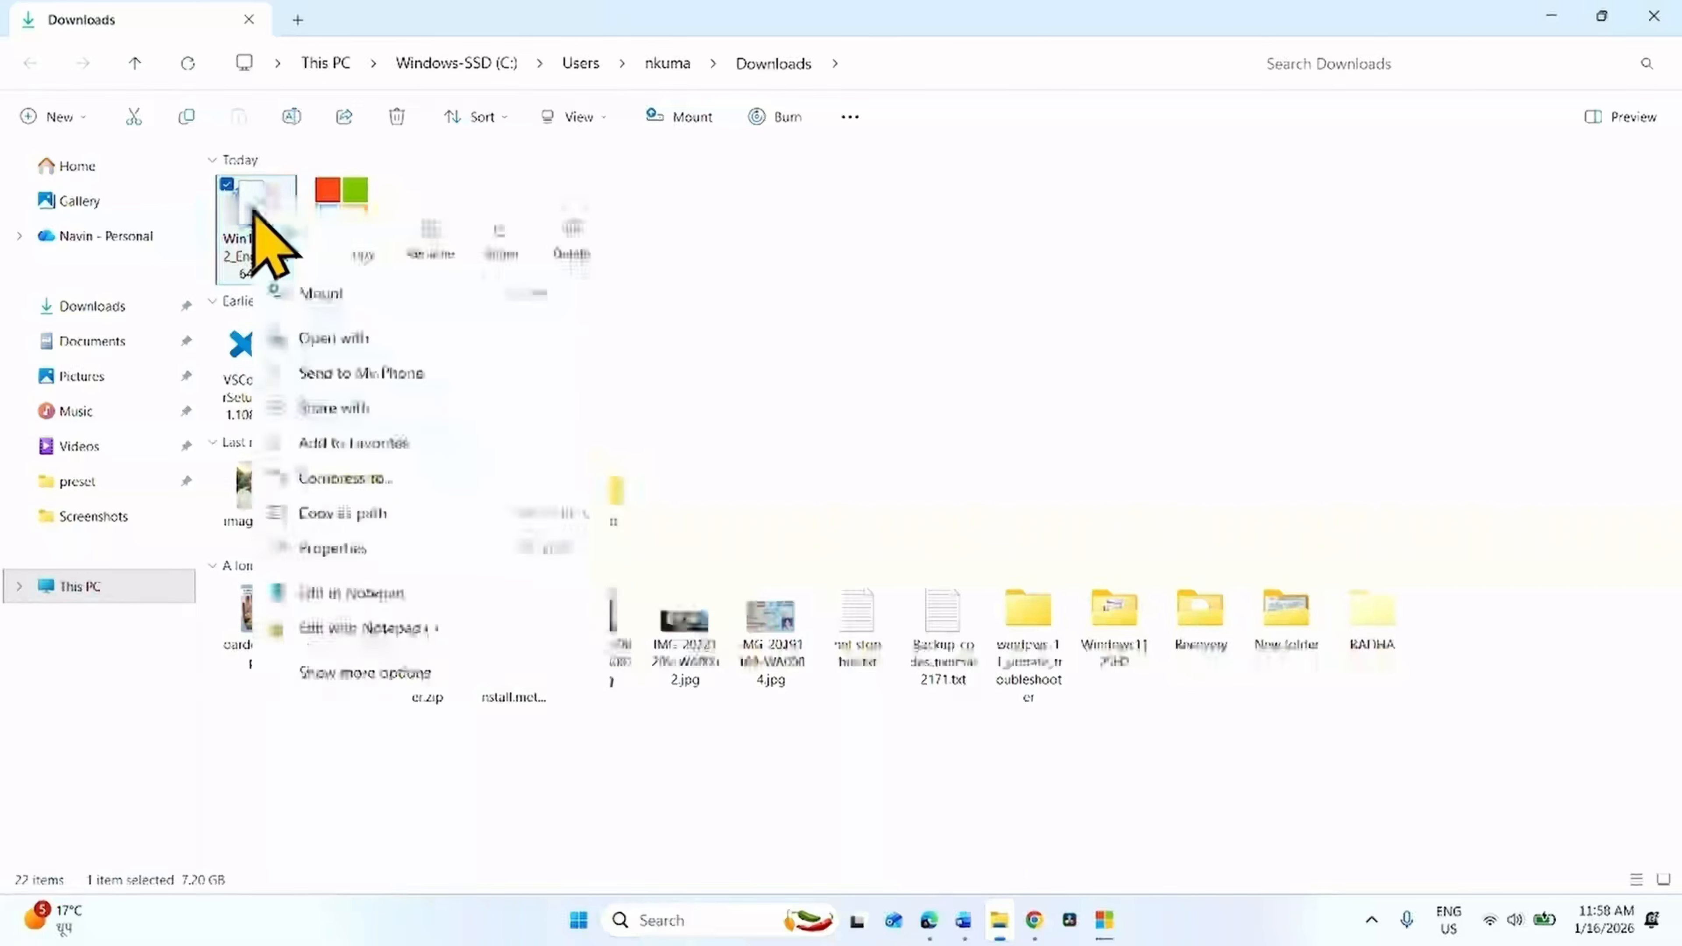
{"action": "left_click", "coordinate": [344, 293]}
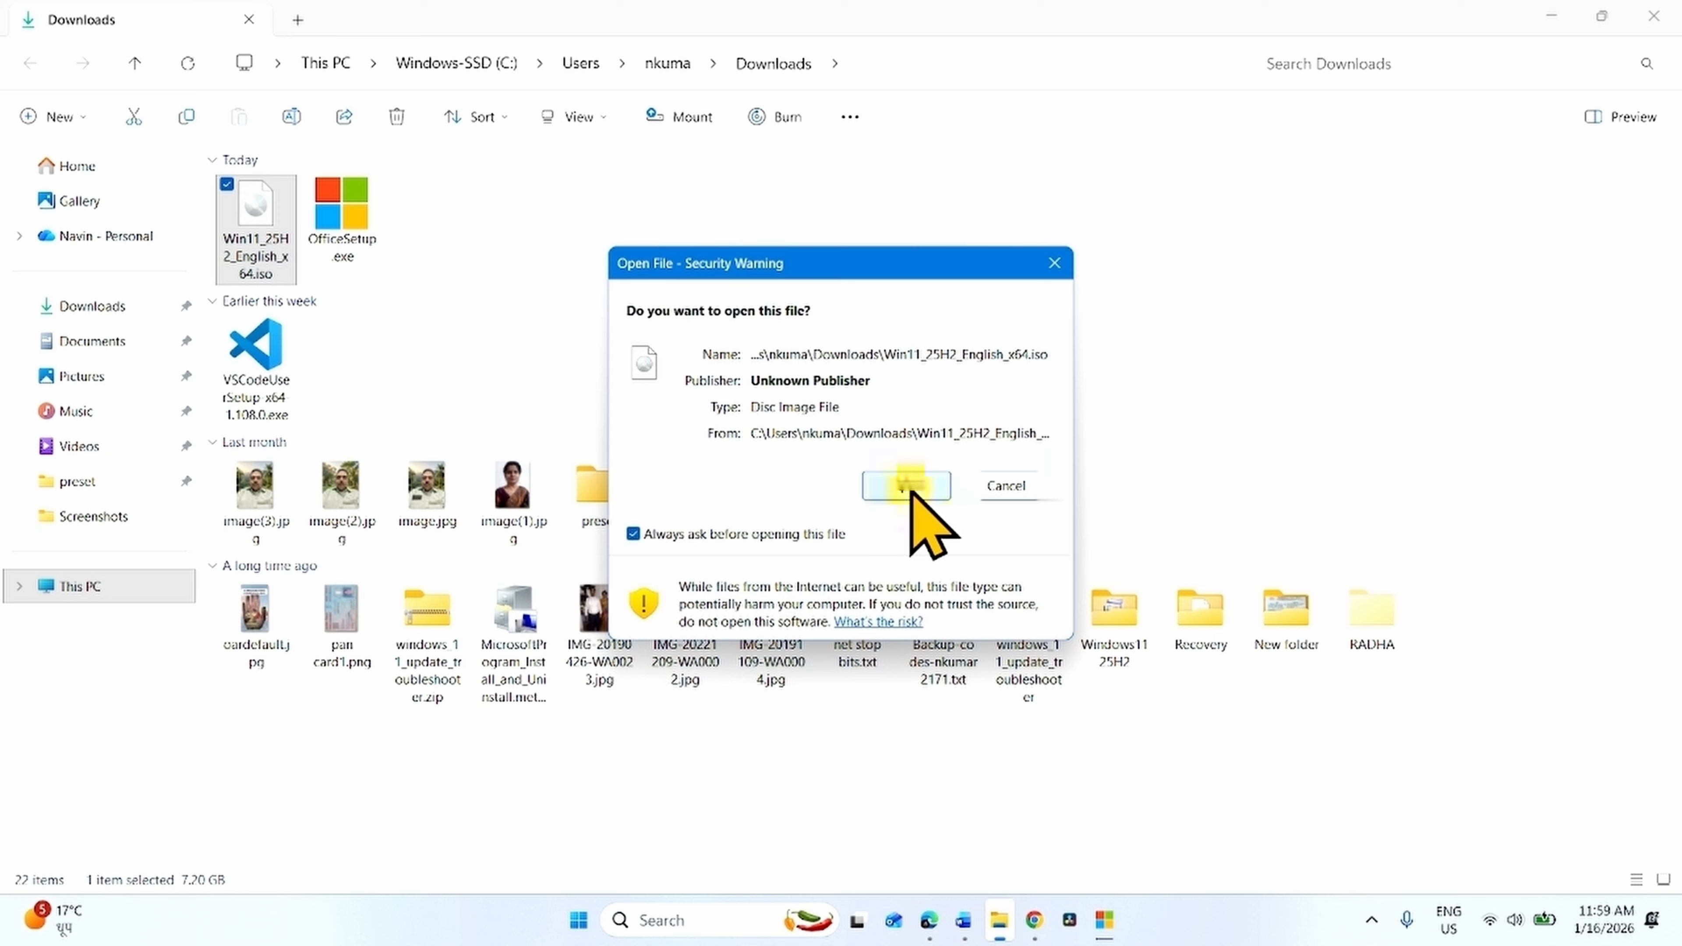
{"action": "left_click", "coordinate": [910, 489]}
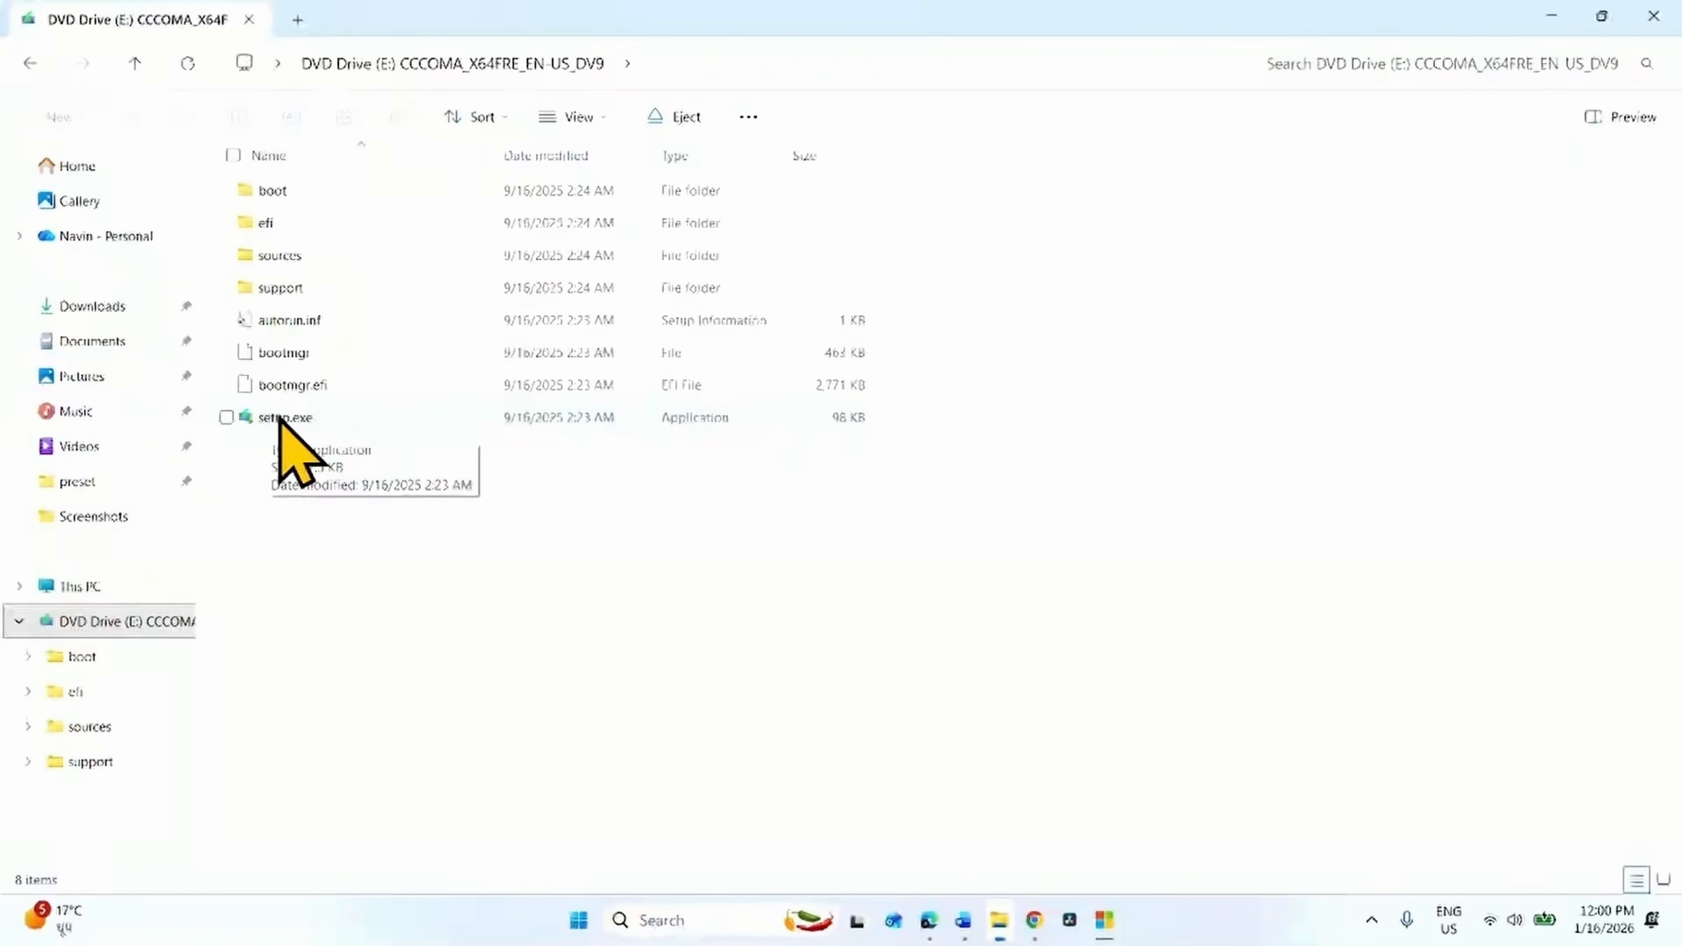
Run setup.exe from the mounted DVD drive, opt out of helping make the installation better, and proceed past the Install Windows 11 page
{"action": "right_click", "coordinate": [280, 419]}
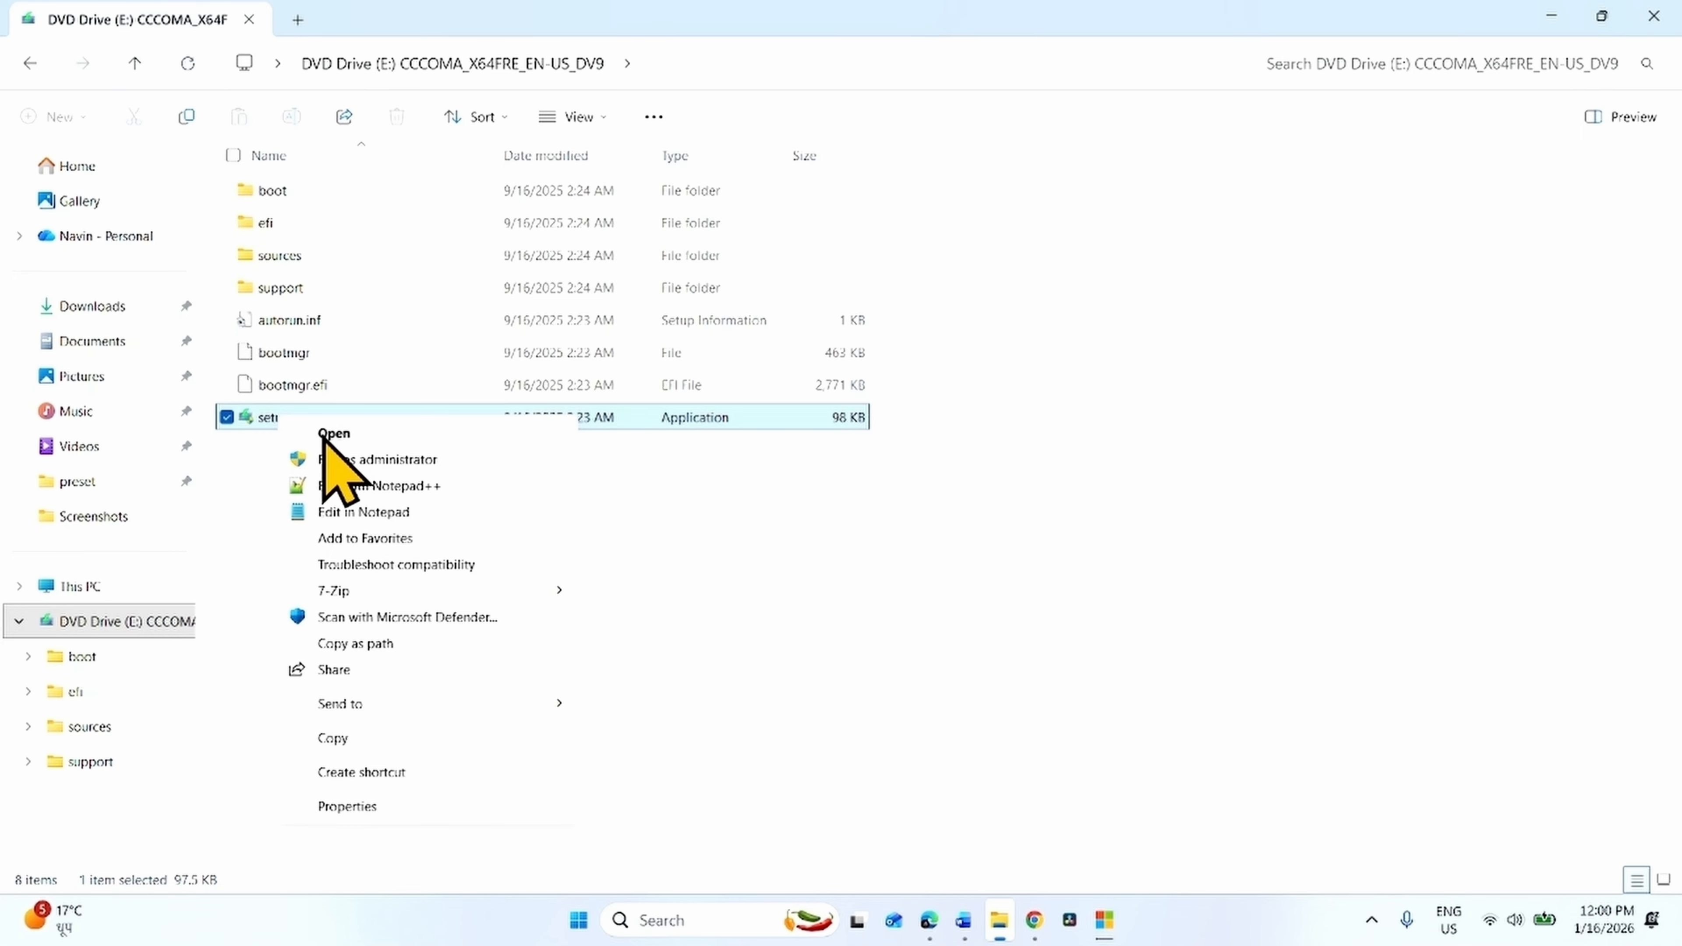
{"action": "left_click", "coordinate": [326, 437]}
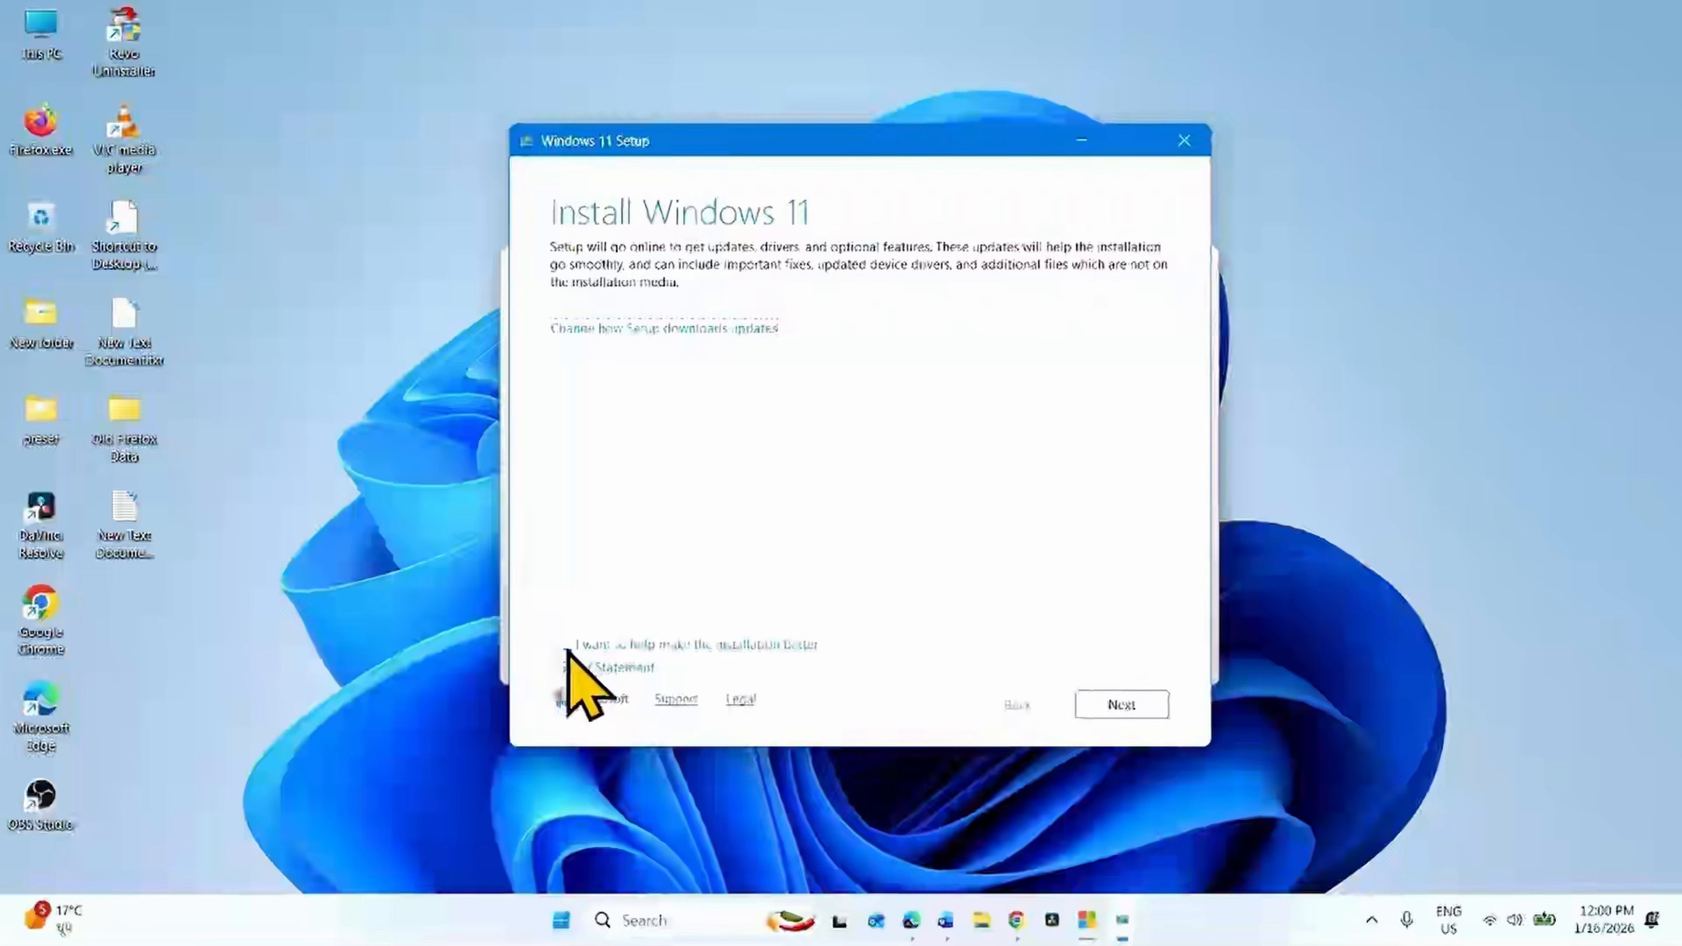
{"action": "left_click", "coordinate": [568, 651]}
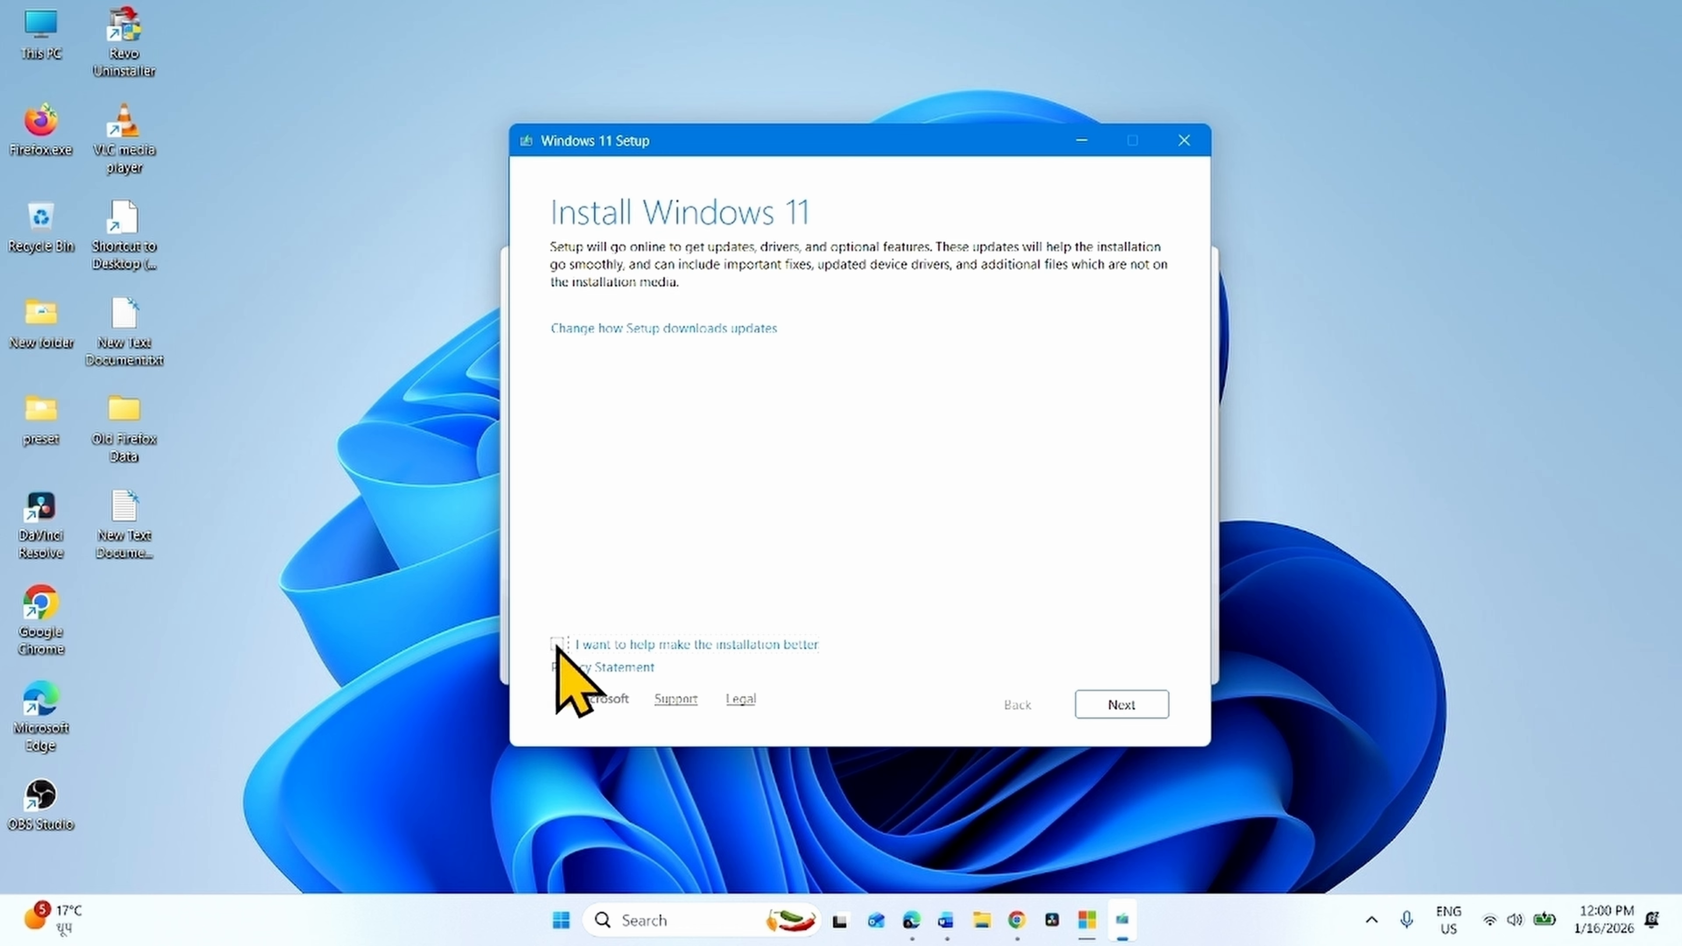
{"action": "left_click", "coordinate": [1123, 709]}
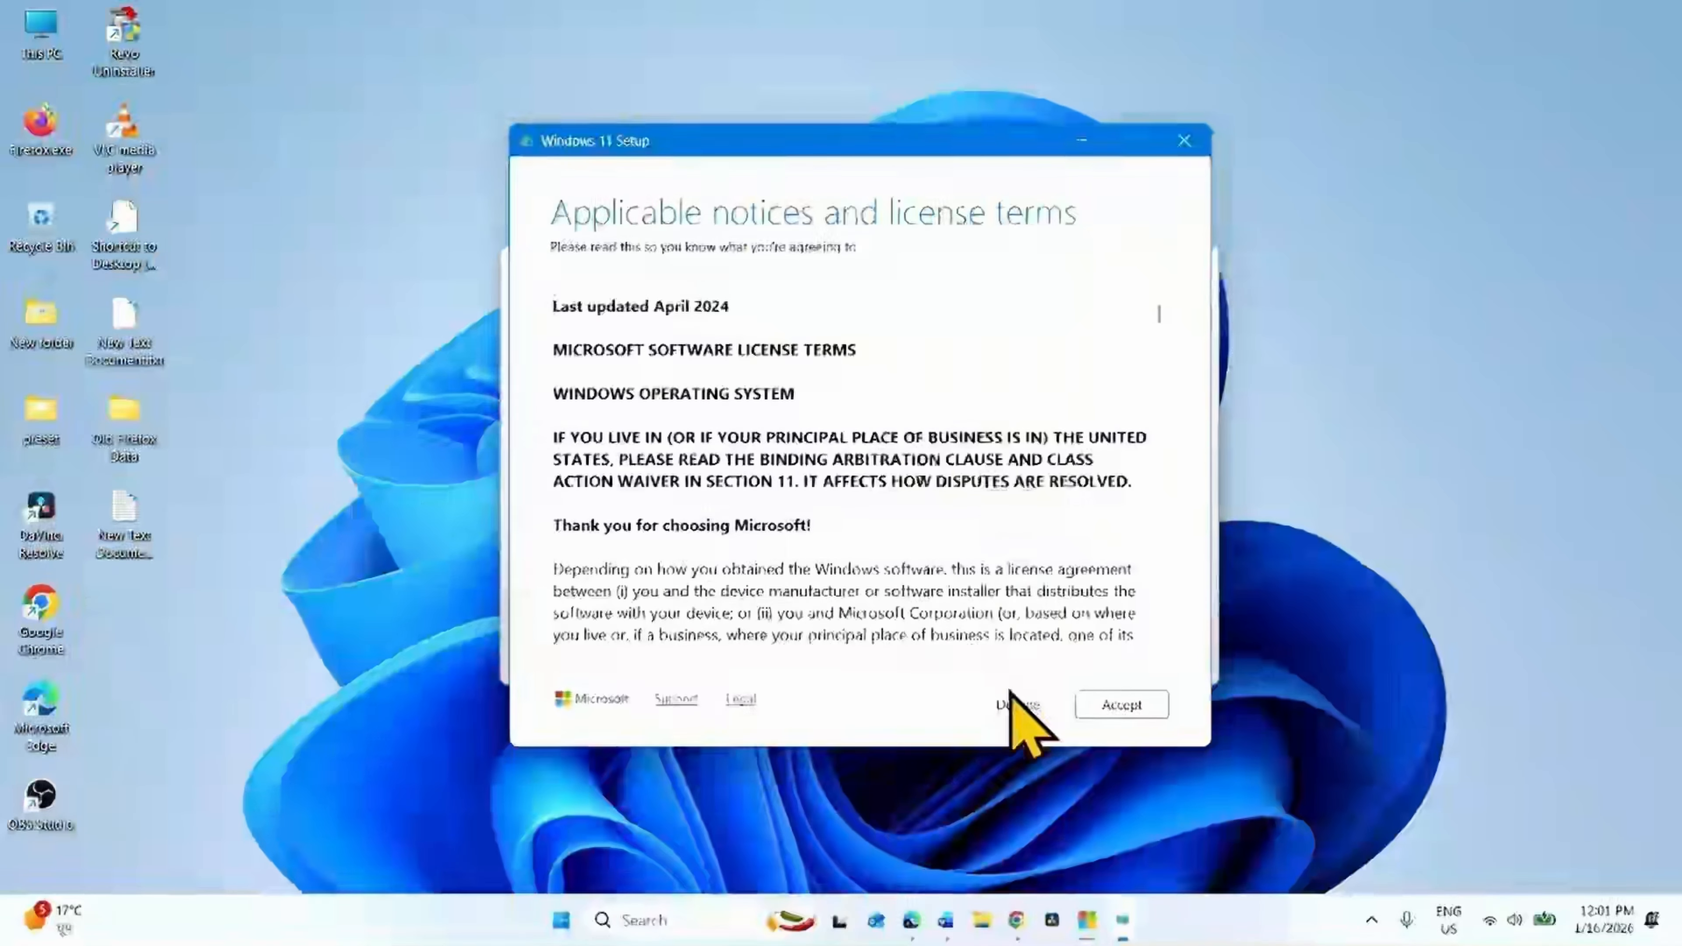
Accept the license terms and start installing Windows 11 Home Single Language with personal files and apps kept
{"action": "left_click", "coordinate": [1100, 703]}
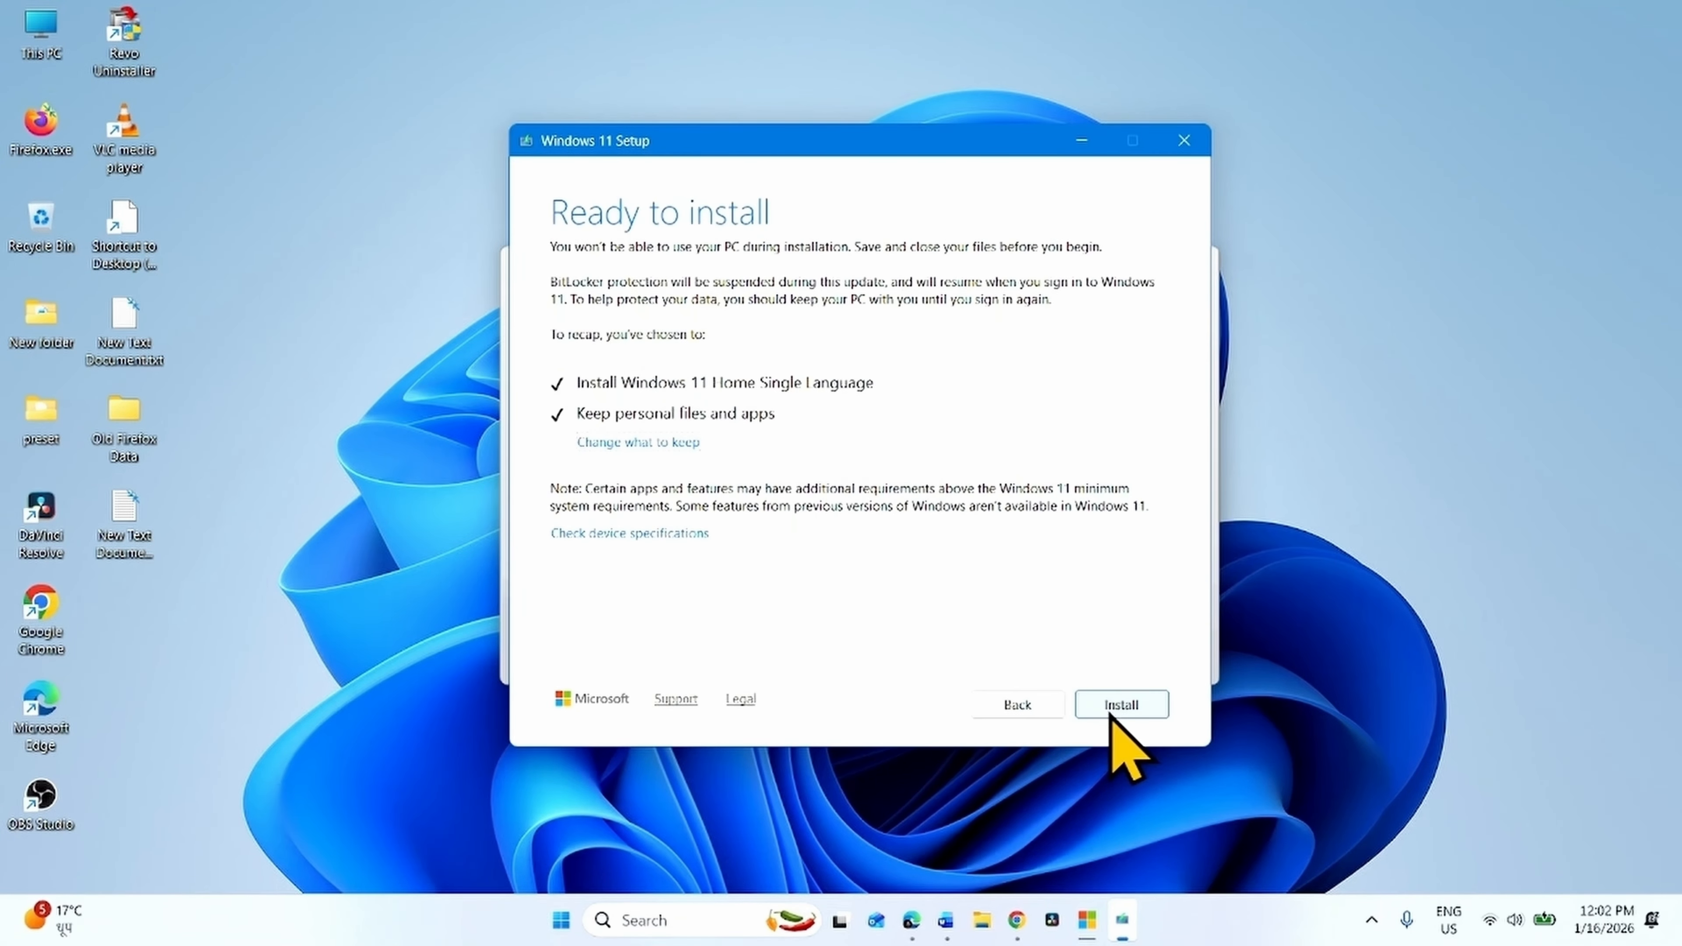
{"action": "left_click", "coordinate": [1115, 712]}
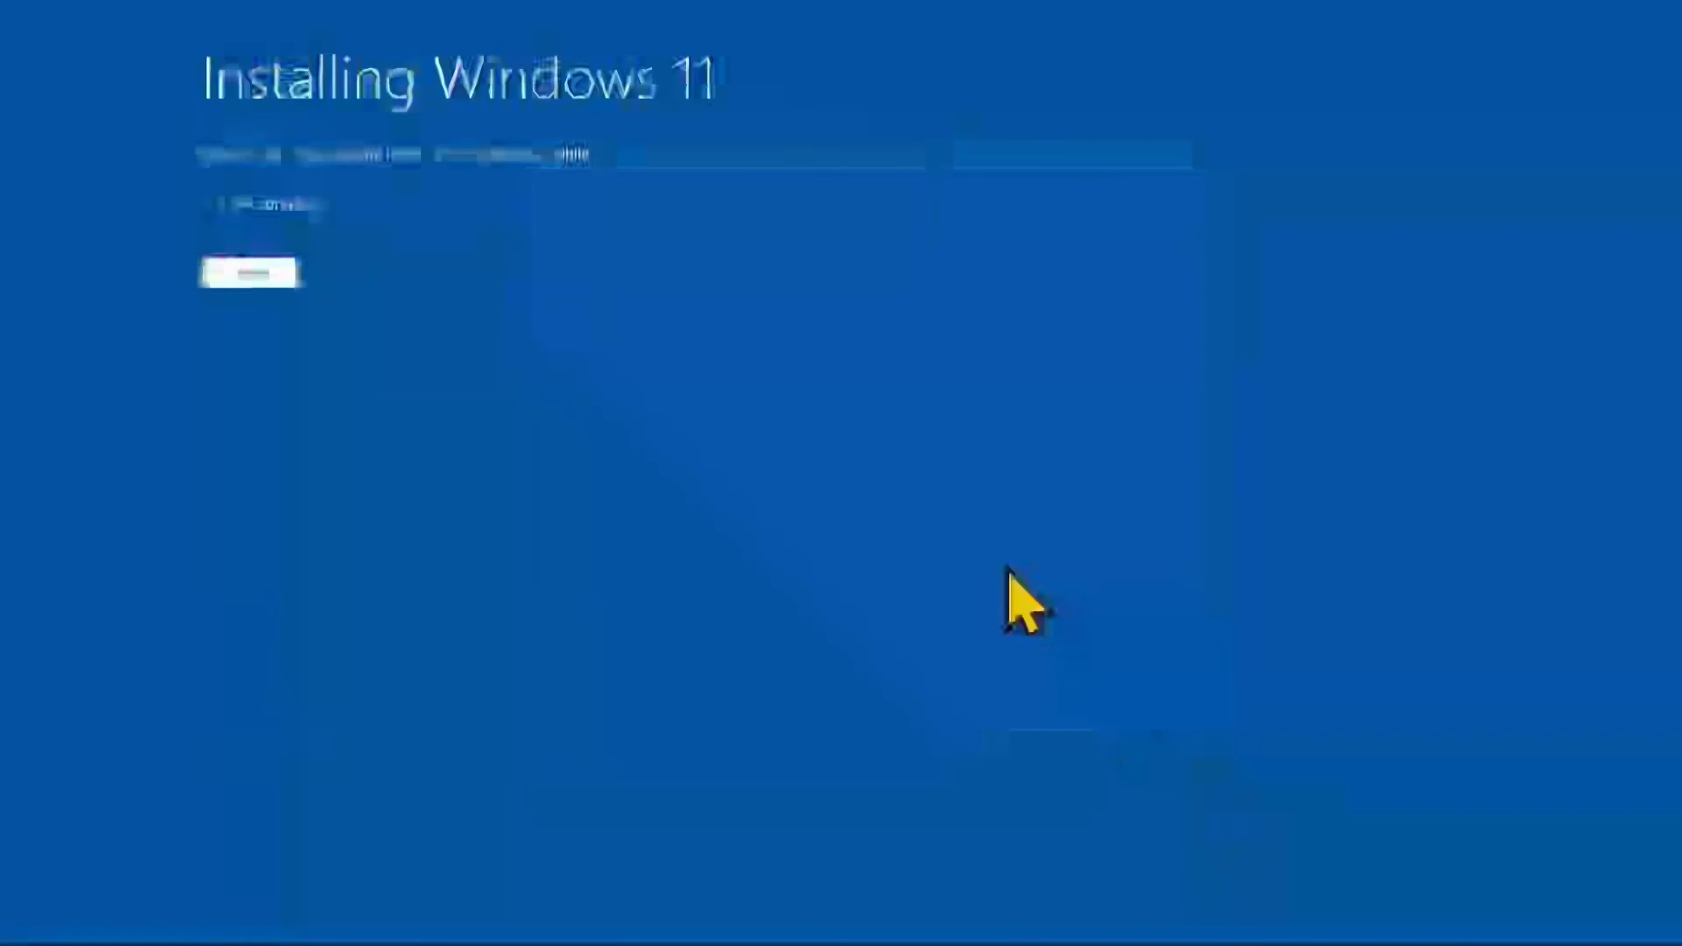